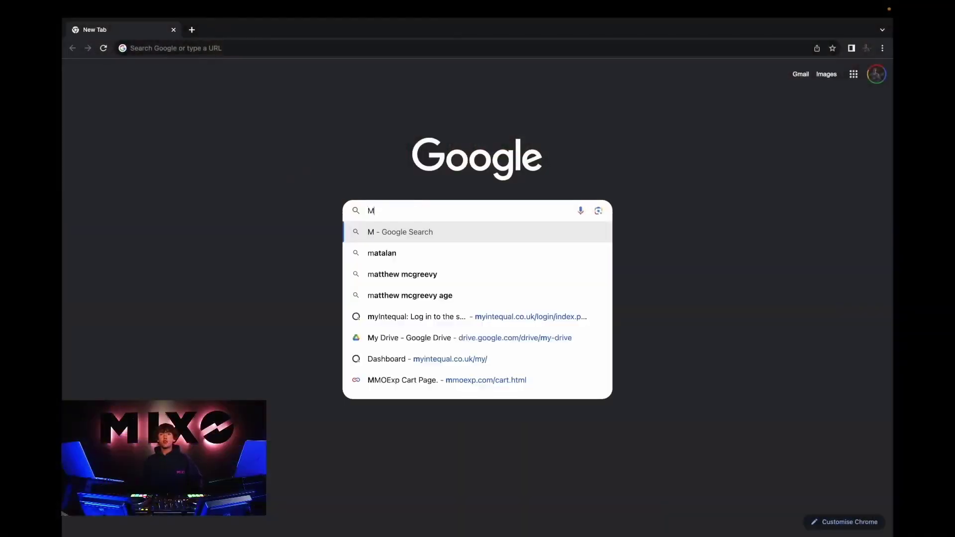
text(XO )
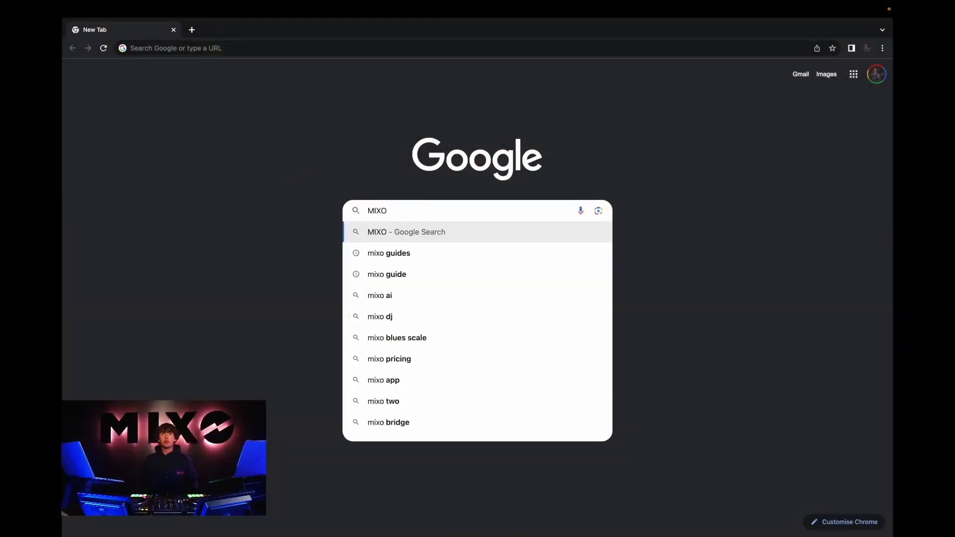
text(DJ)
Step: Run a Google search for 'MIXO DJ'
key(Return)
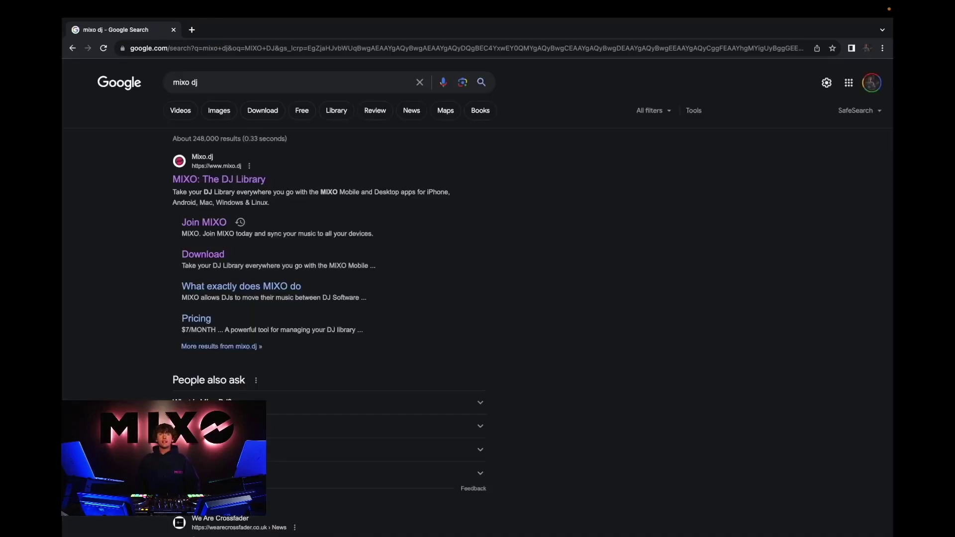
Step: Download the Mac version of MIXO from the mixo.dj download page
click(208, 181)
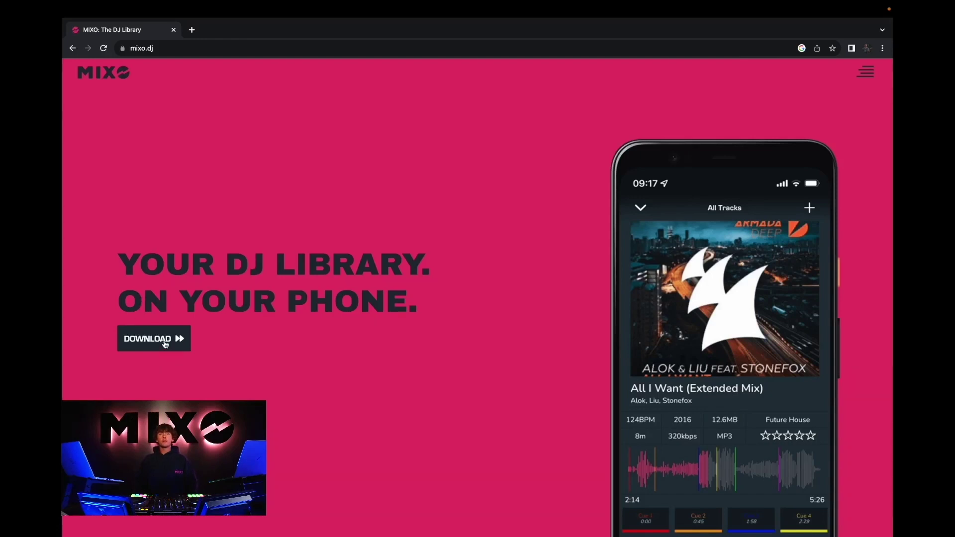
click(148, 339)
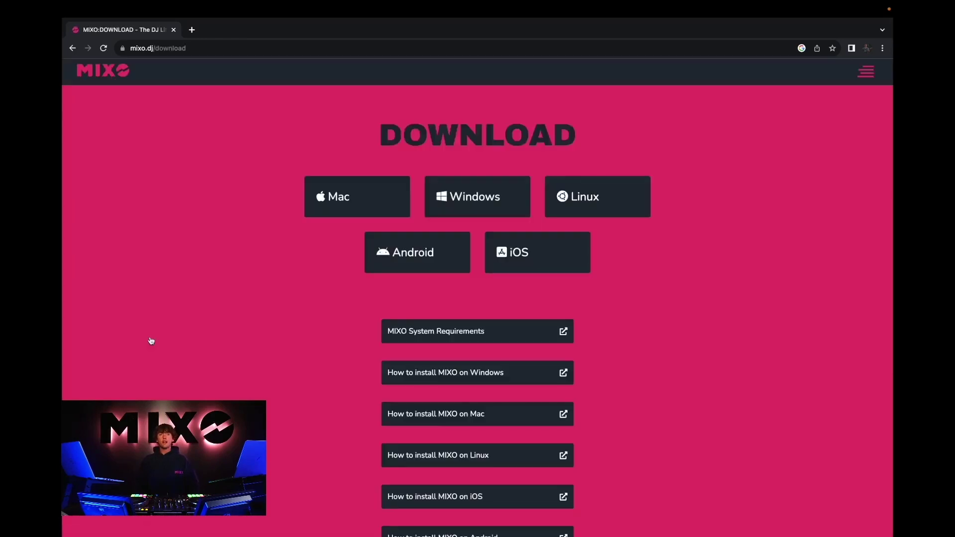
click(346, 195)
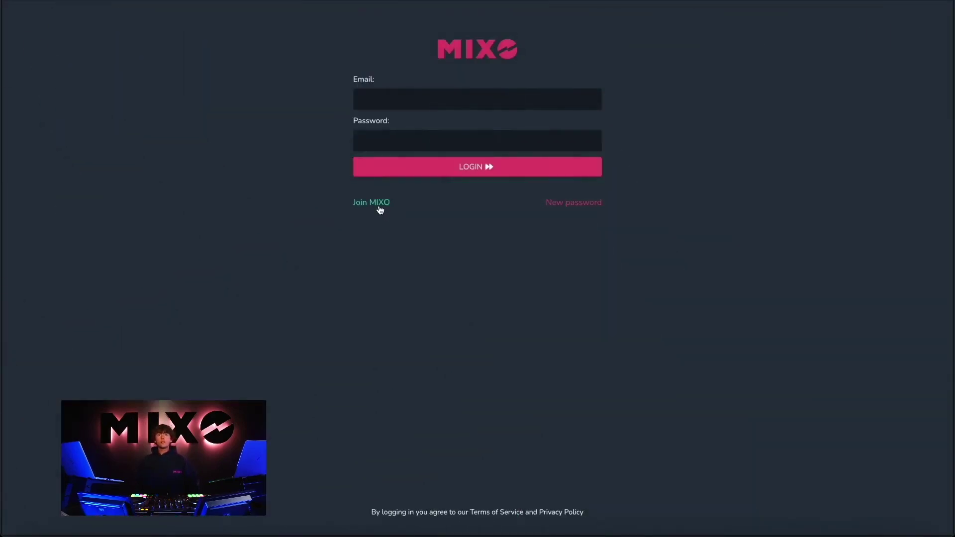
Step: Sign up for a MIXO account as DJ 'Day Dreamers' and return to the login page
click(379, 210)
click(408, 106)
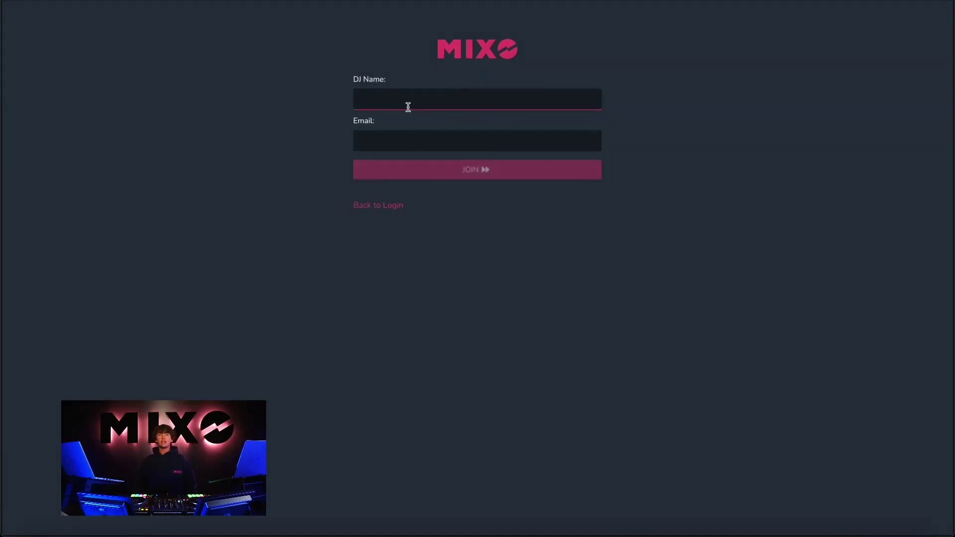
text(Day Dreamers)
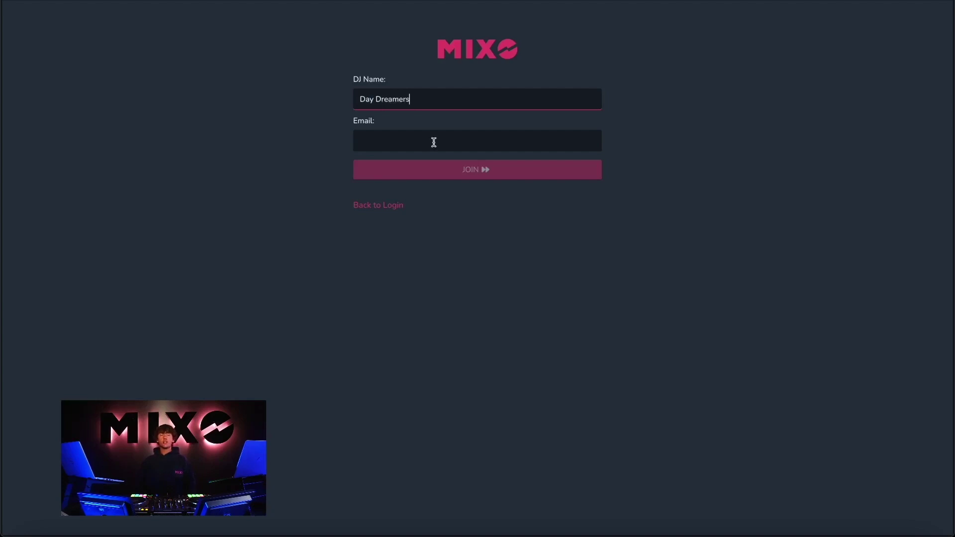
click(430, 144)
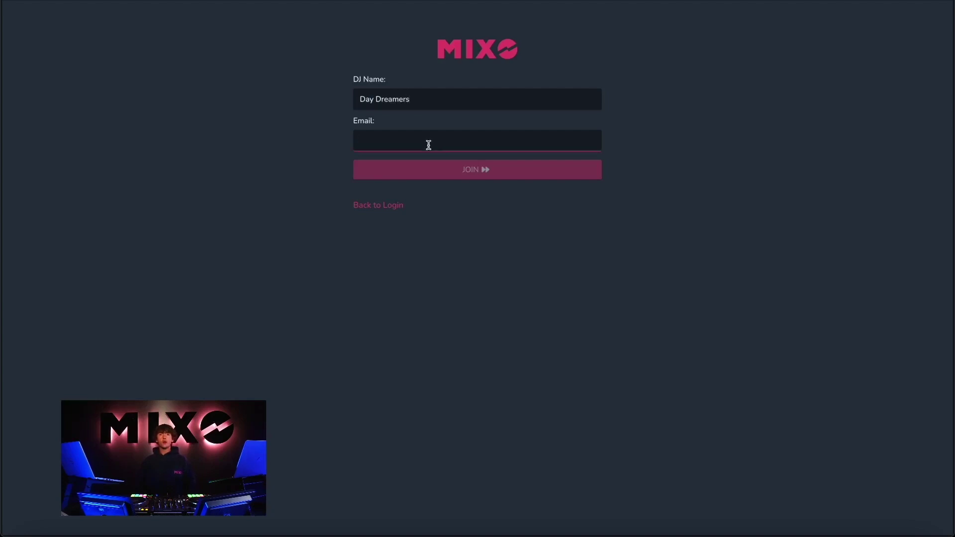
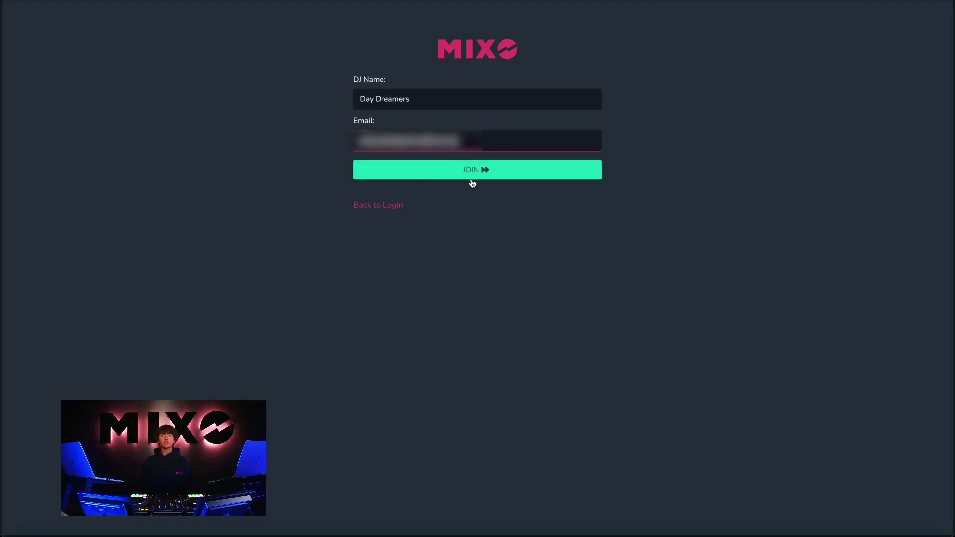
click(473, 179)
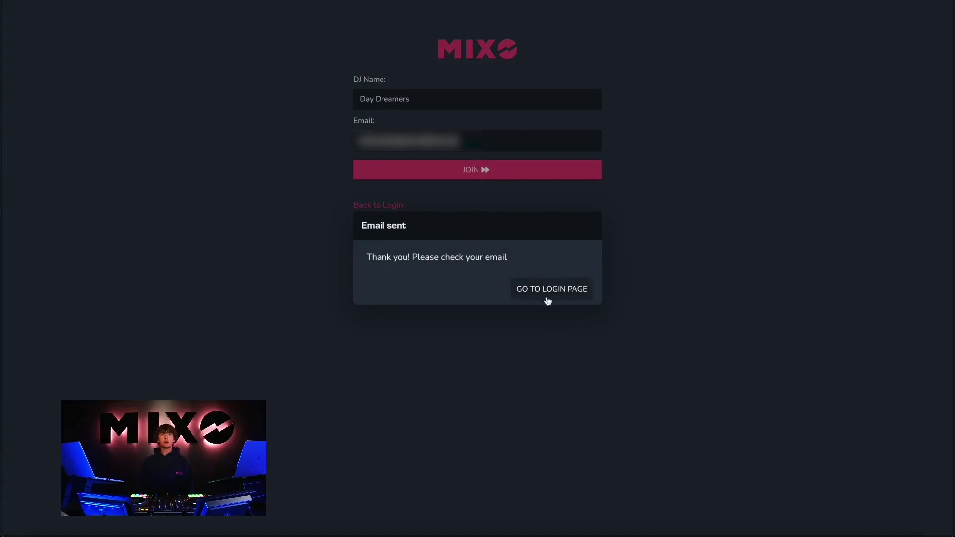
click(552, 298)
click(373, 102)
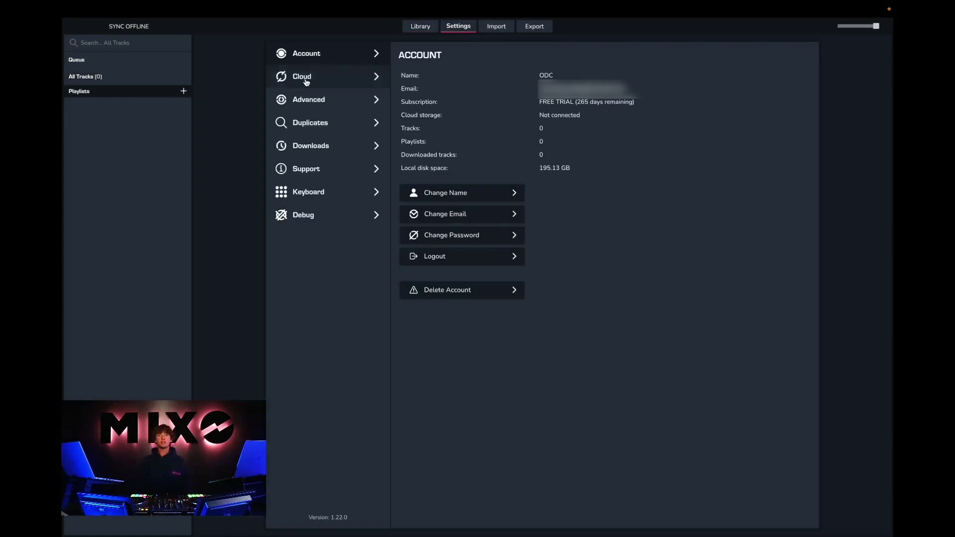
Step: Link Google Drive as MIXO's cloud storage by authorizing the Google account
click(294, 78)
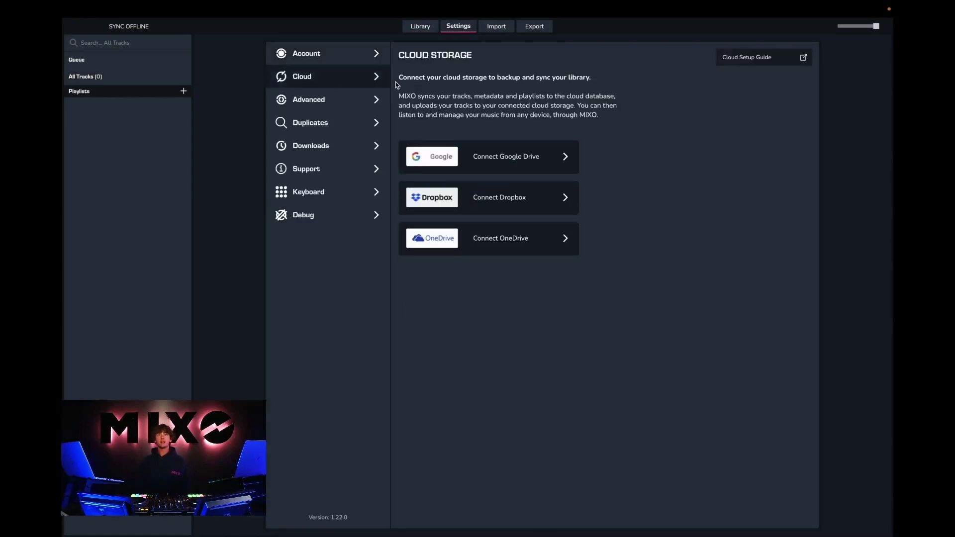
click(478, 158)
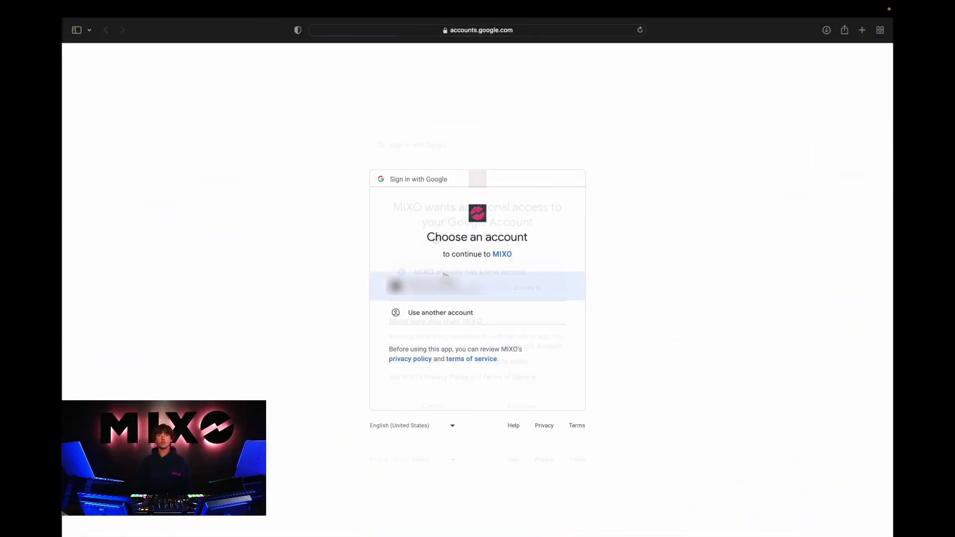
click(447, 284)
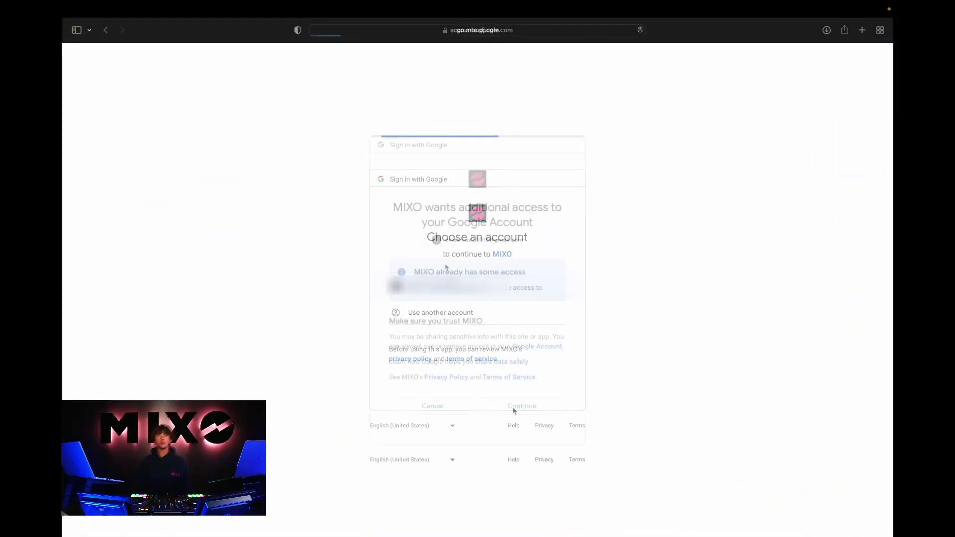
click(514, 409)
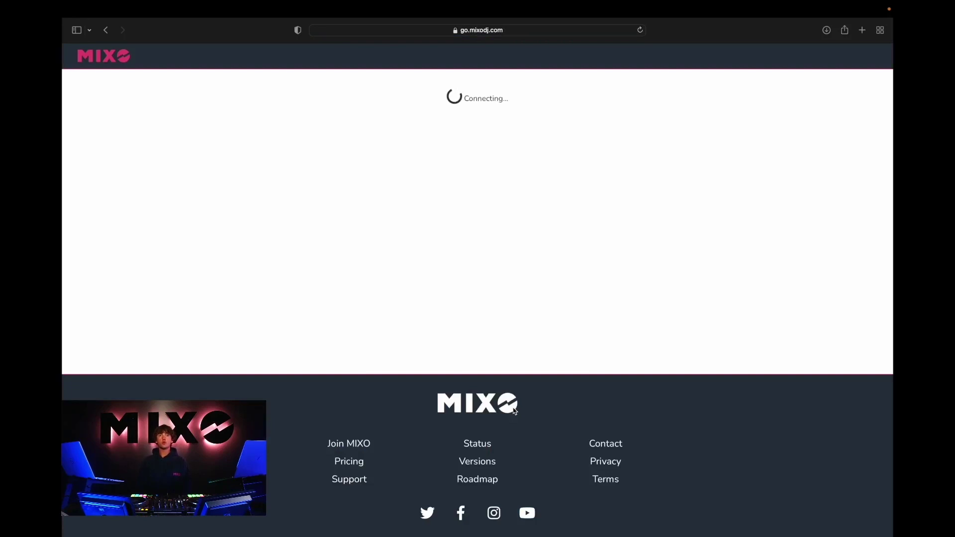
click(493, 146)
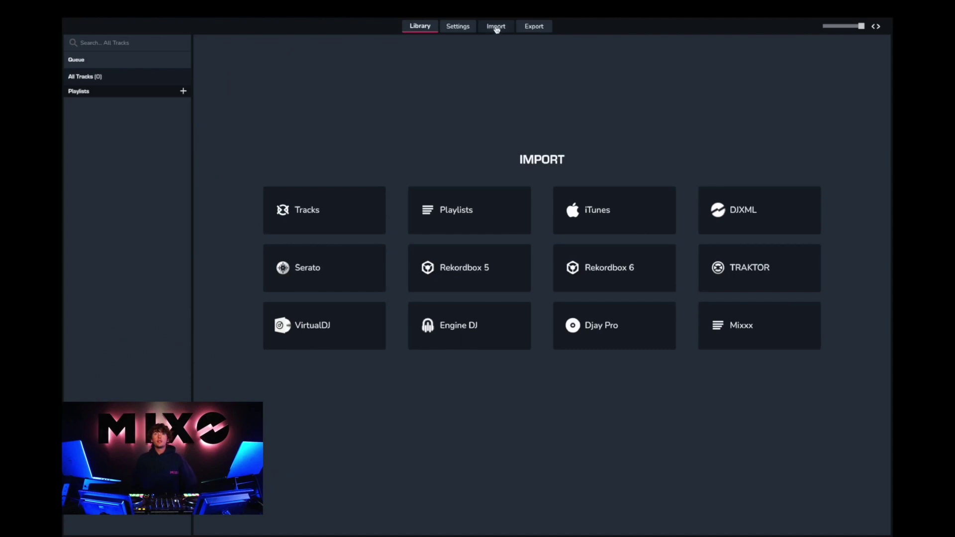
Step: Import the Drum and Bass, Garage, Grime, Latin - Reggaeton, Techno and UK Rap playlists from Engine DJ
click(496, 28)
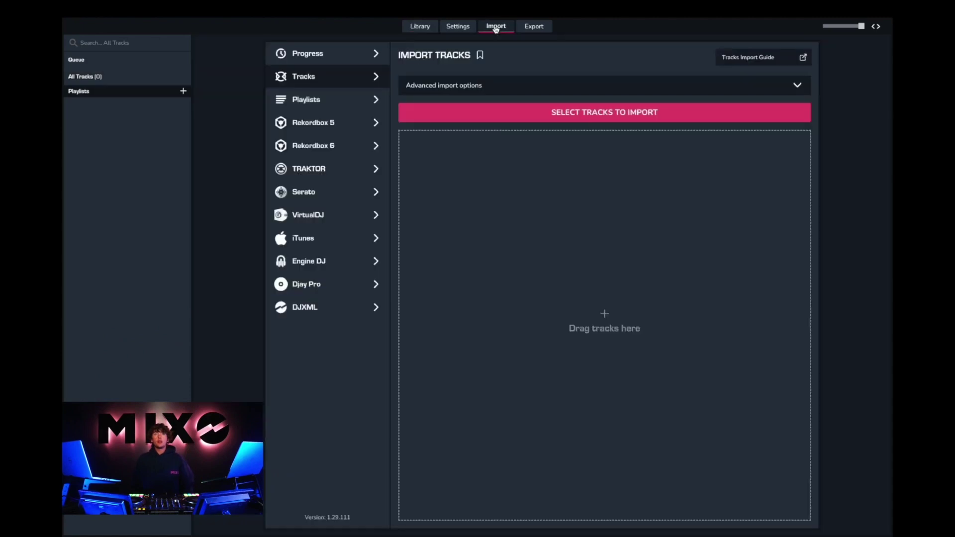
click(306, 262)
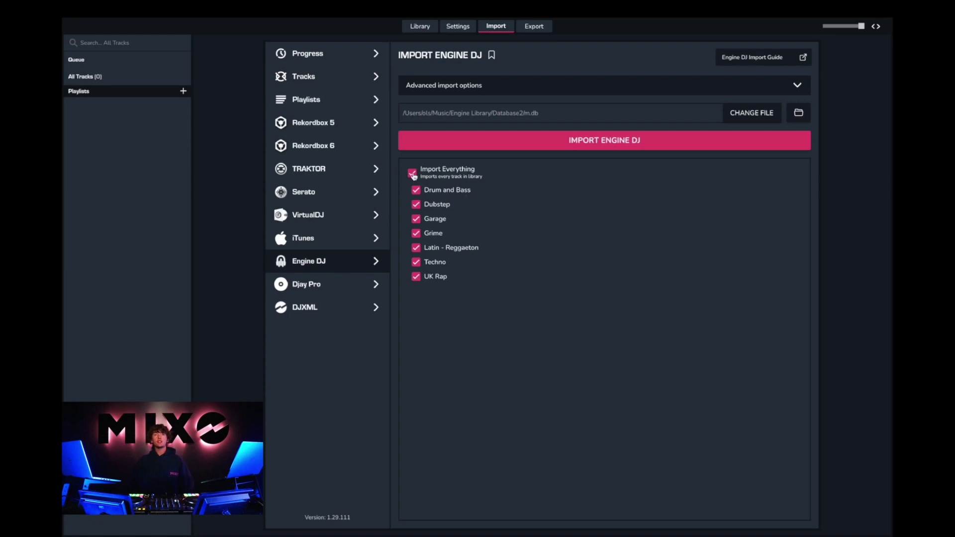
click(413, 173)
click(416, 188)
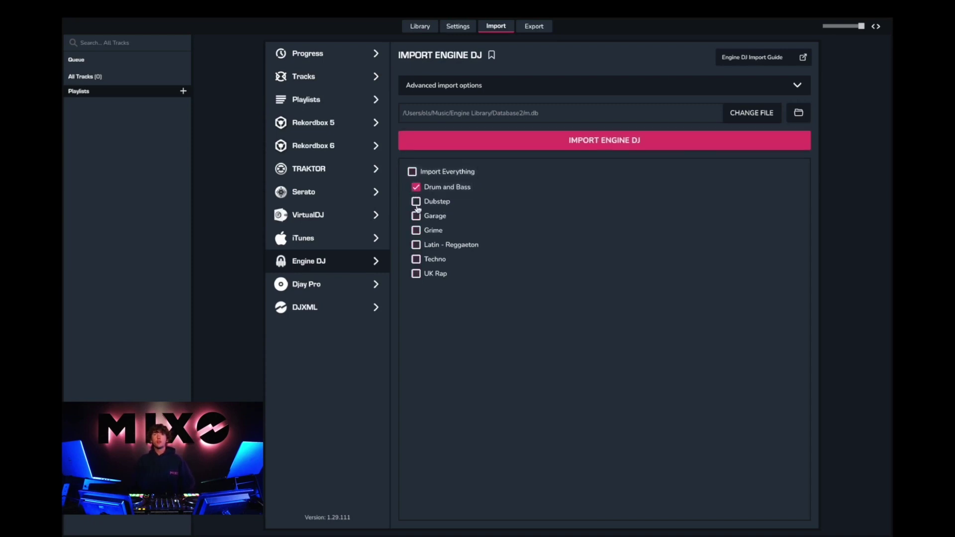
click(416, 216)
click(416, 245)
click(416, 273)
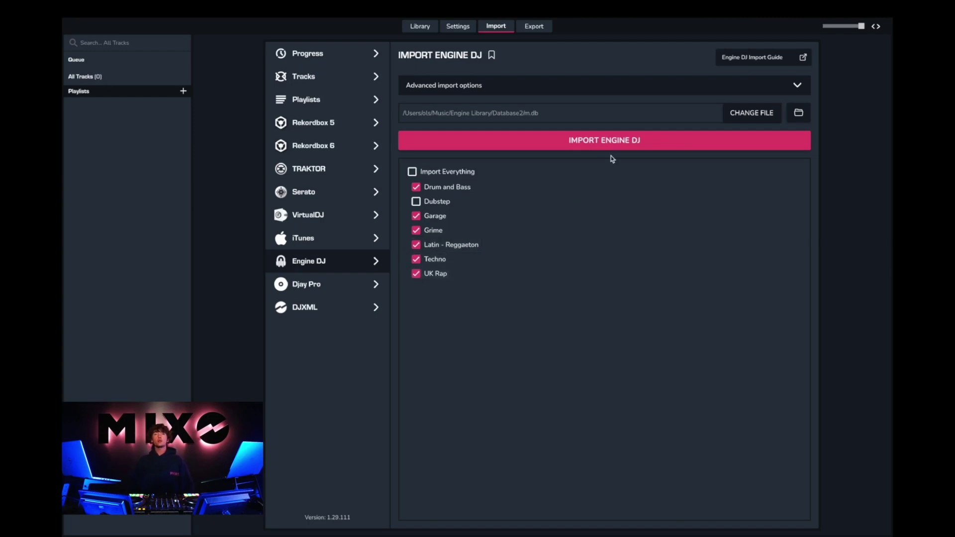
click(603, 142)
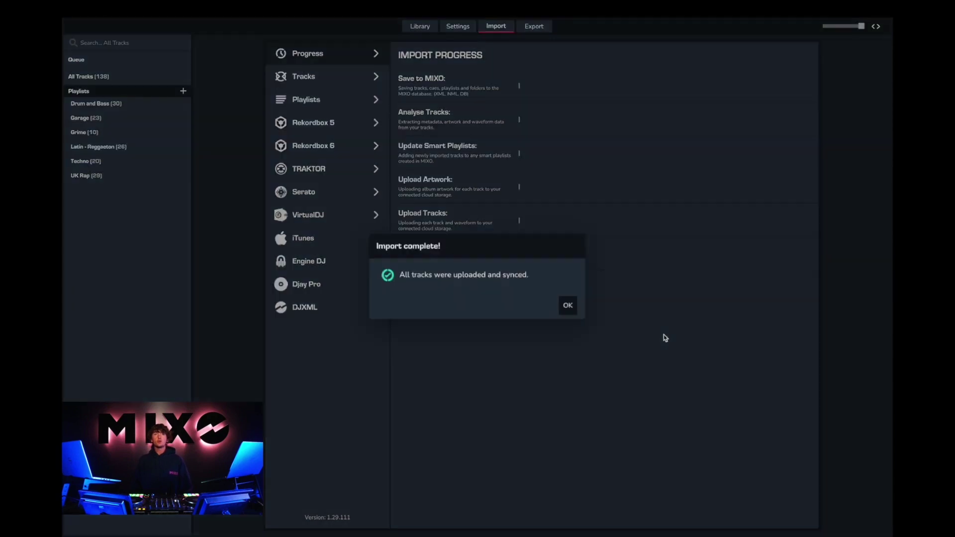
click(571, 308)
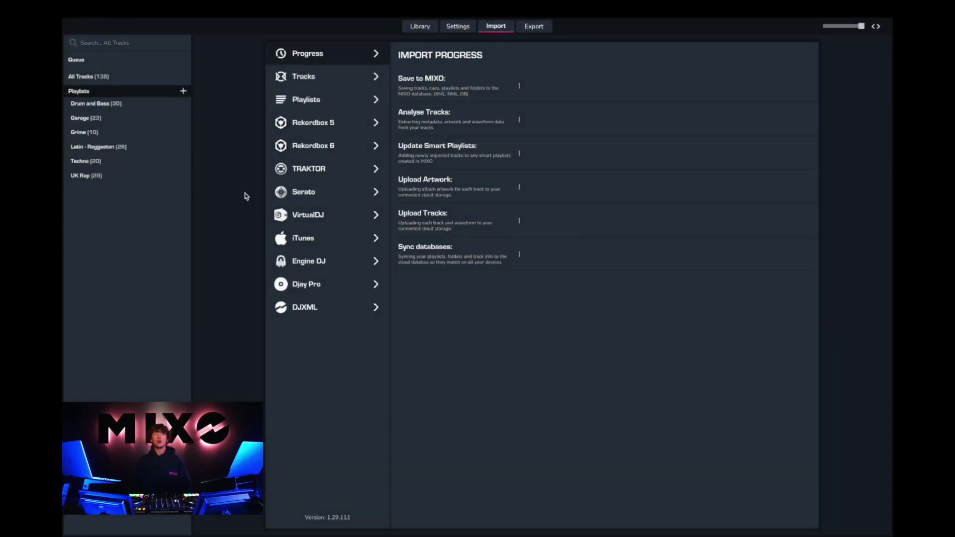
Step: Browse the Drum and Bass, Garage, Grime, Latin - Reggaeton and Techno playlists
click(100, 106)
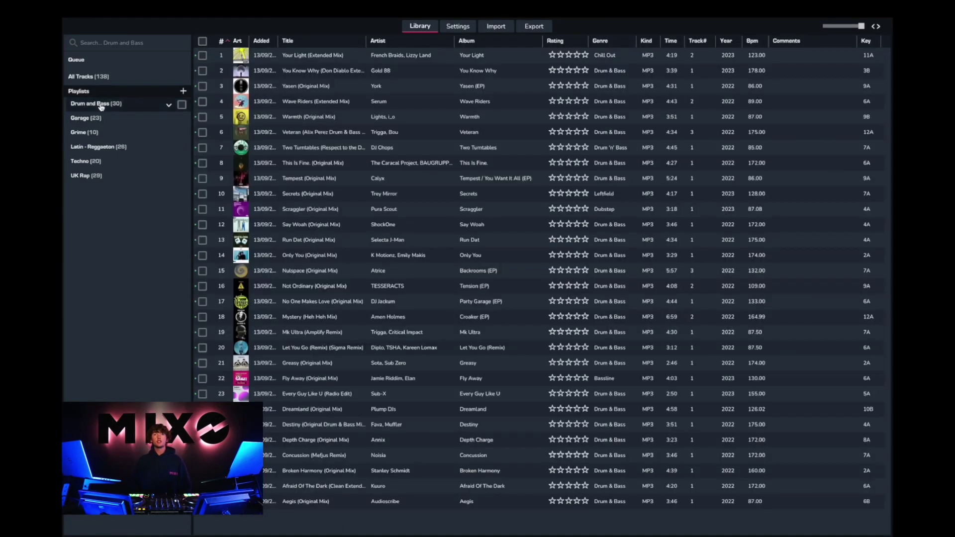
click(101, 119)
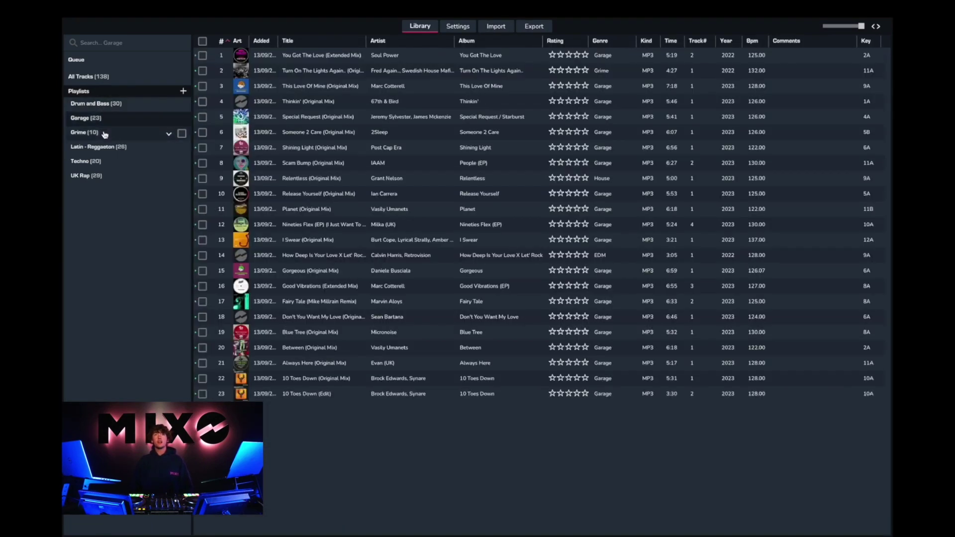
click(104, 138)
click(103, 147)
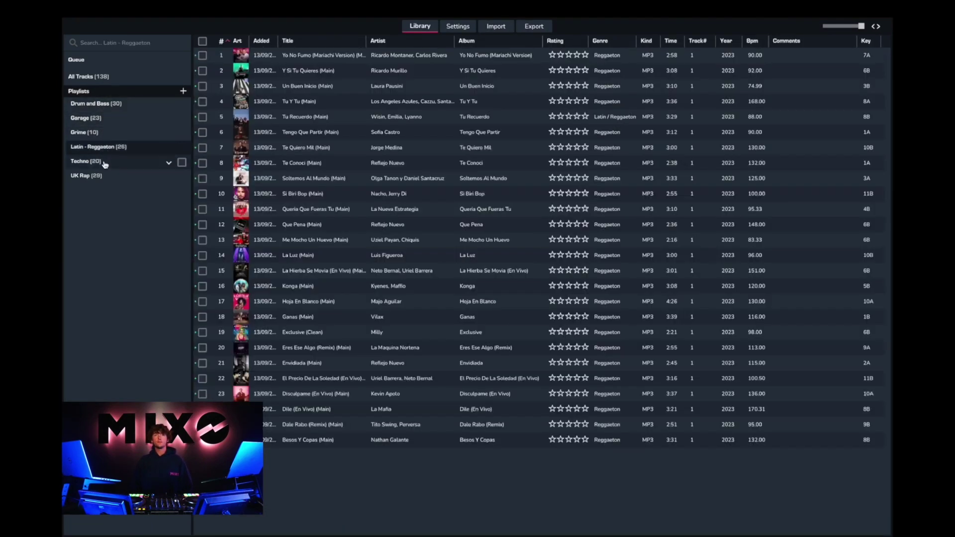
click(103, 162)
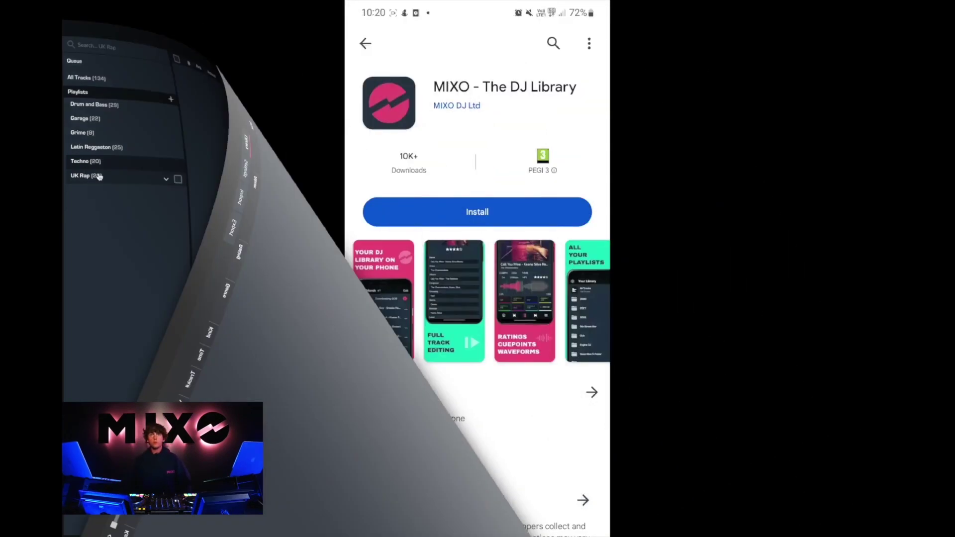
Step: Install MIXO - The DJ Library from Google Play and launch it
click(539, 216)
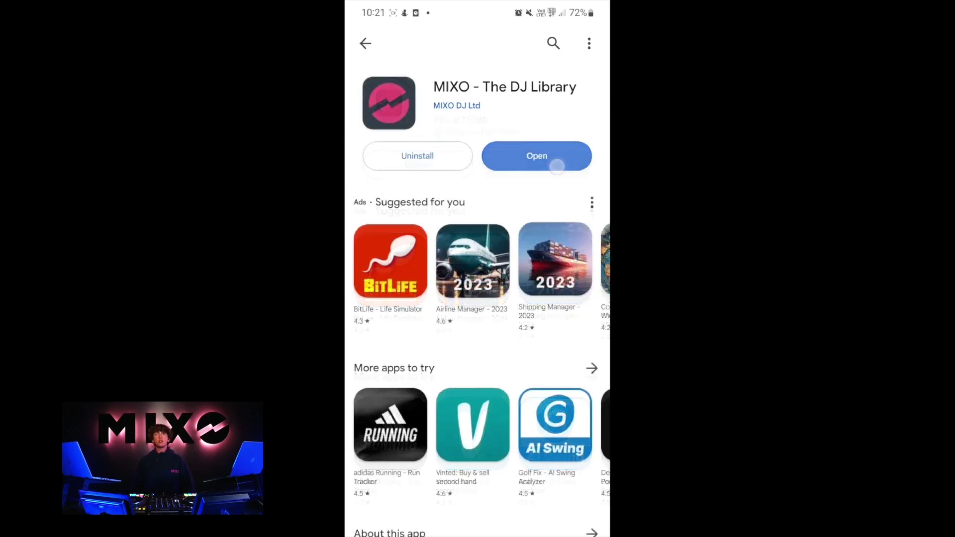
click(557, 165)
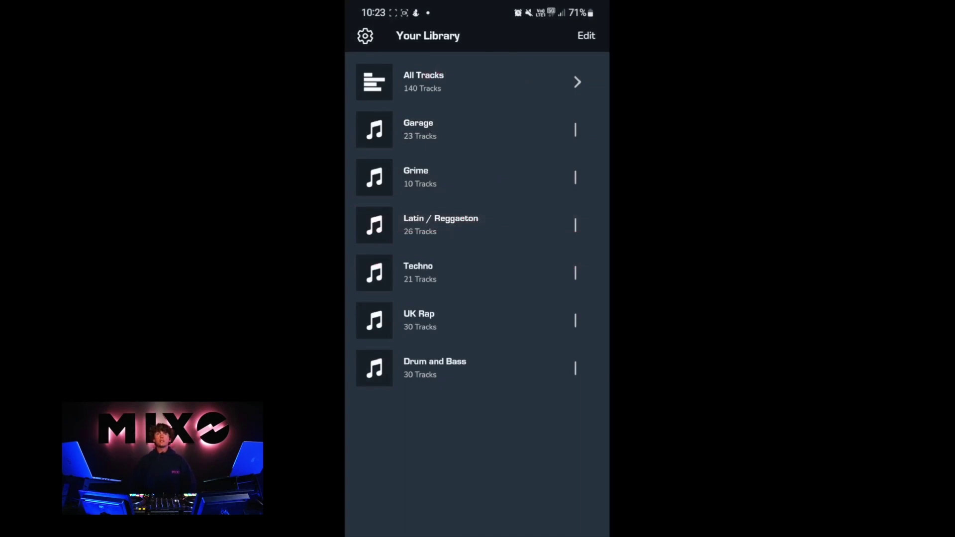
Step: Download all Drum and Bass playlist tracks to the phone
click(474, 378)
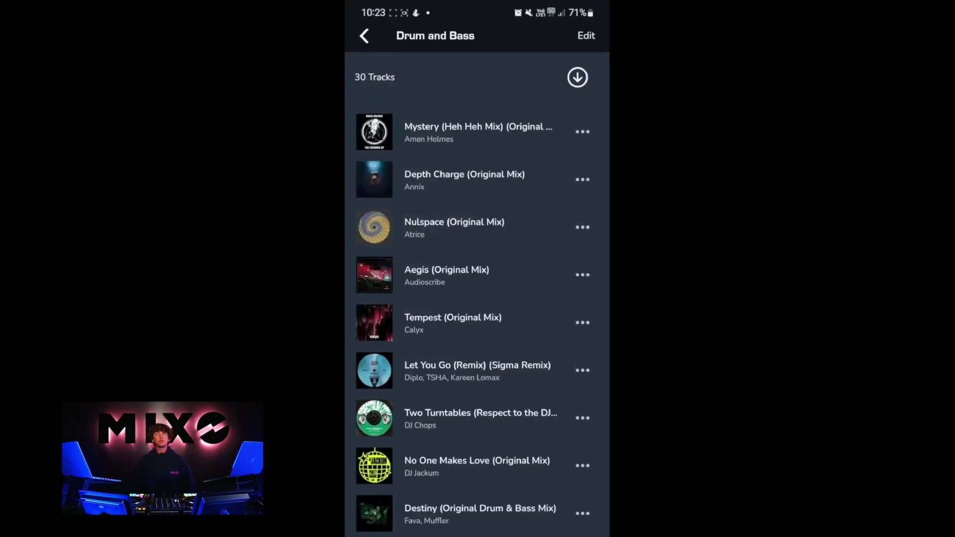
click(578, 77)
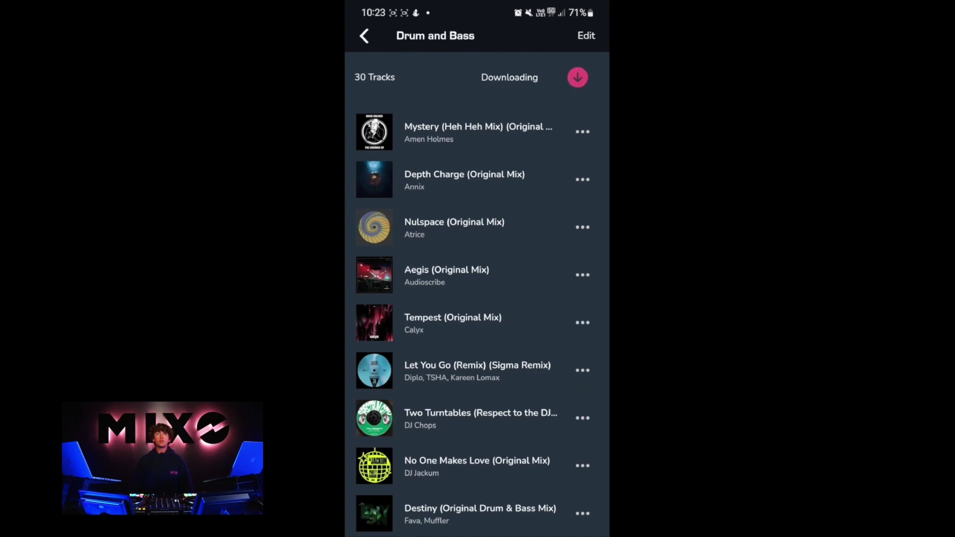
click(367, 34)
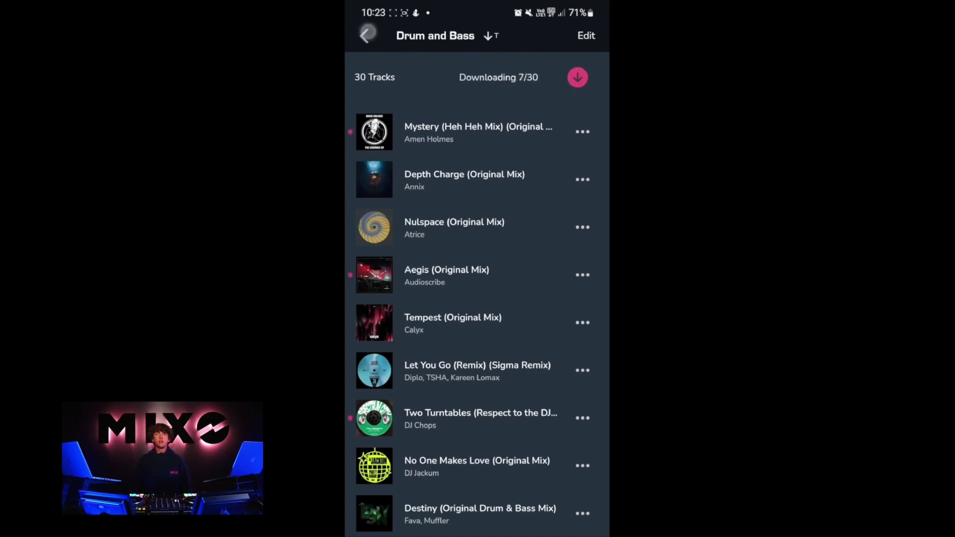
Step: Check track download progress on the settings Downloads page, then return to the library
click(365, 36)
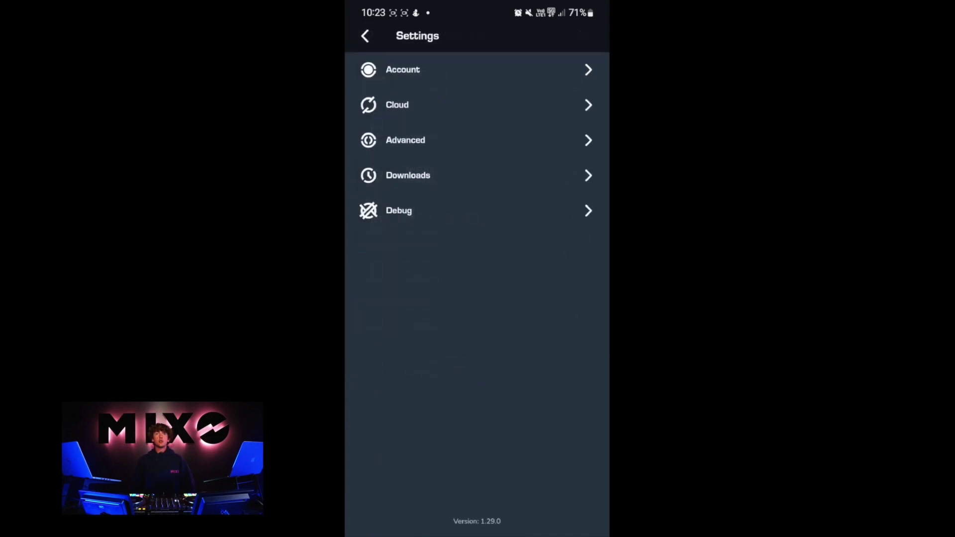
click(390, 172)
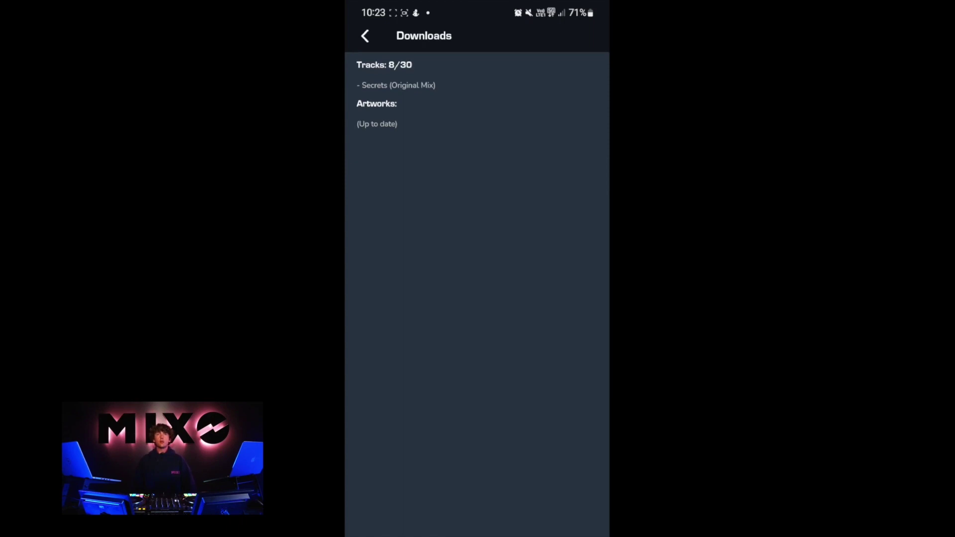
click(366, 35)
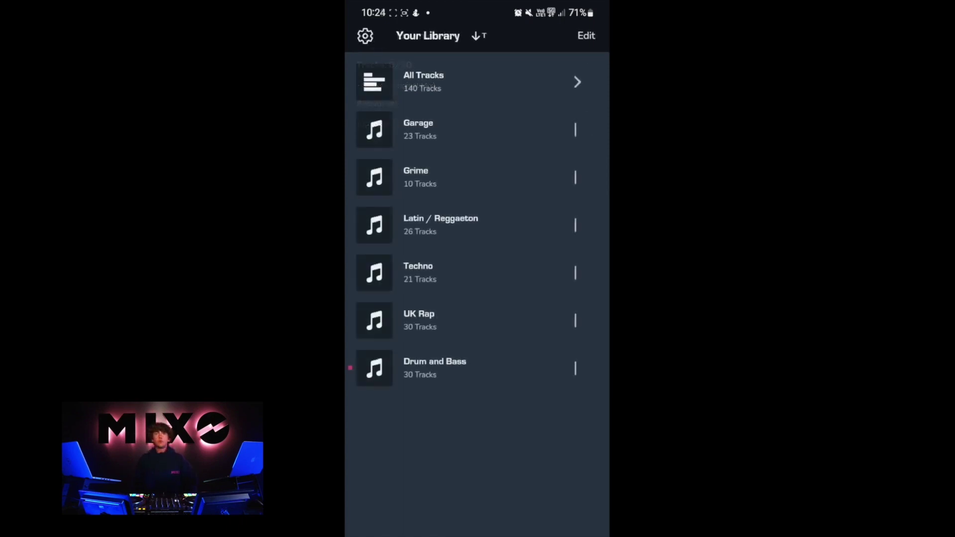
Step: Play Illegal (Main) from Grime, rate it five stars and zoom the waveform
click(544, 176)
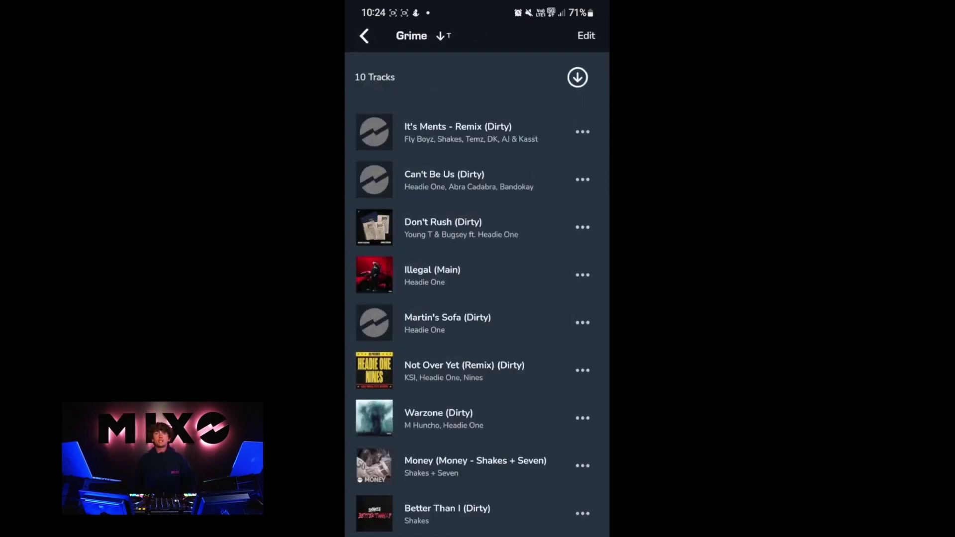
click(535, 278)
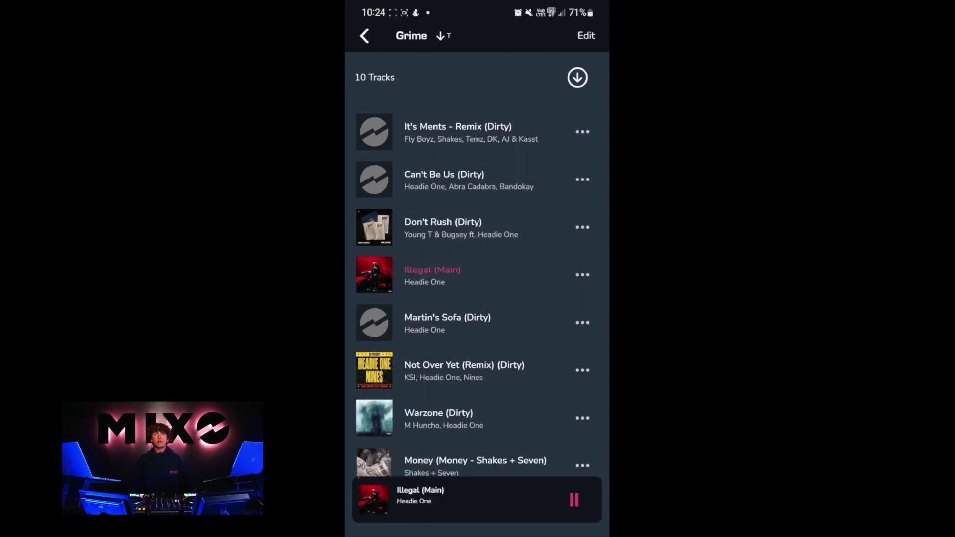
click(497, 498)
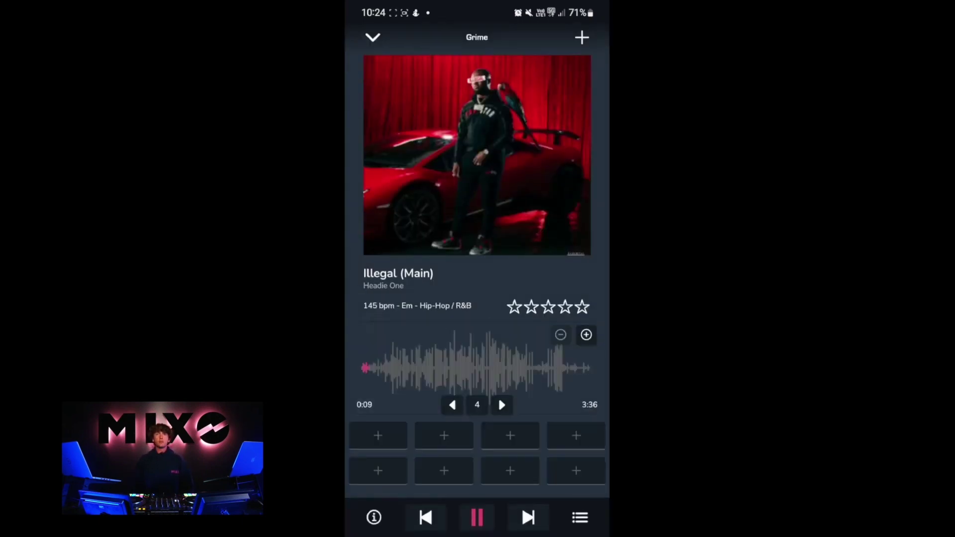
click(582, 307)
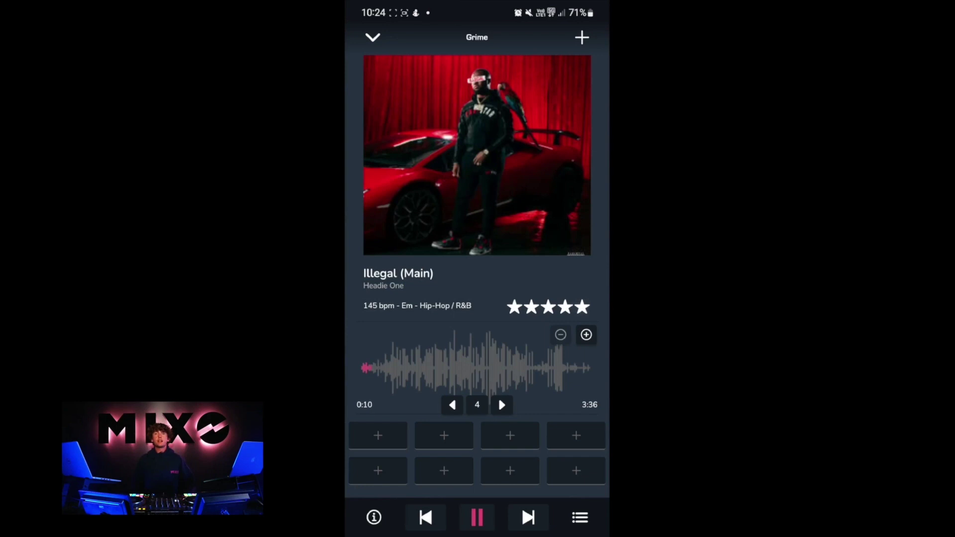
click(587, 334)
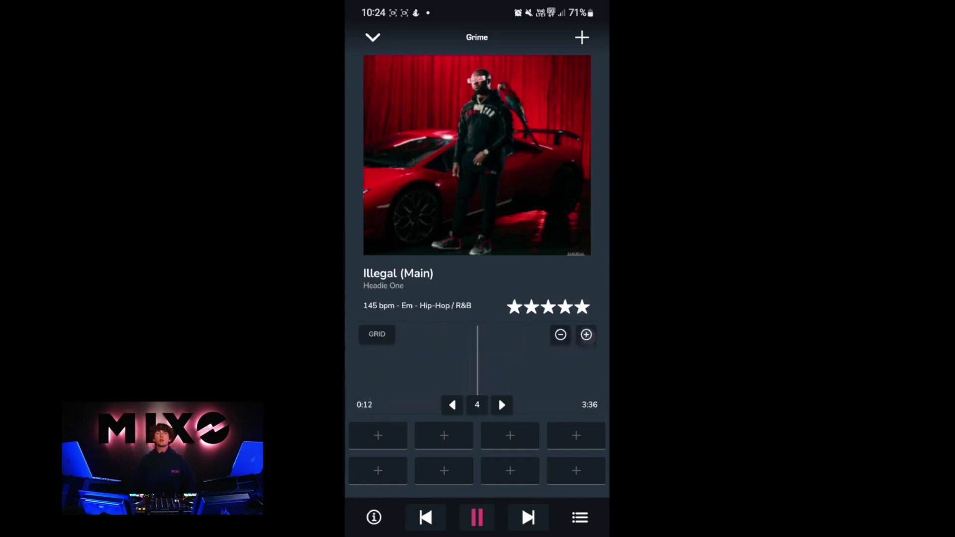
click(587, 335)
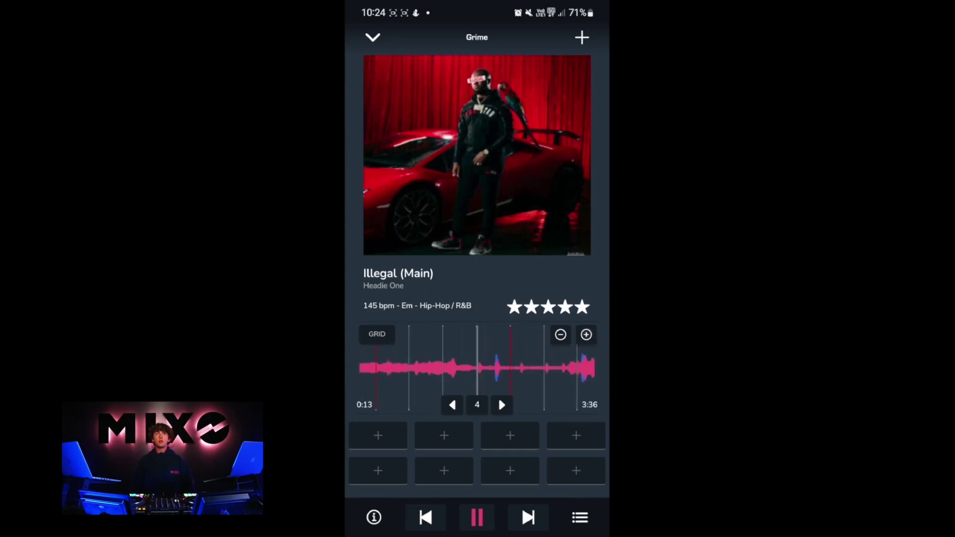
Step: Show and adjust the beat grid, set hot cues from 0:23, and name cue 4 'Outro'
click(379, 336)
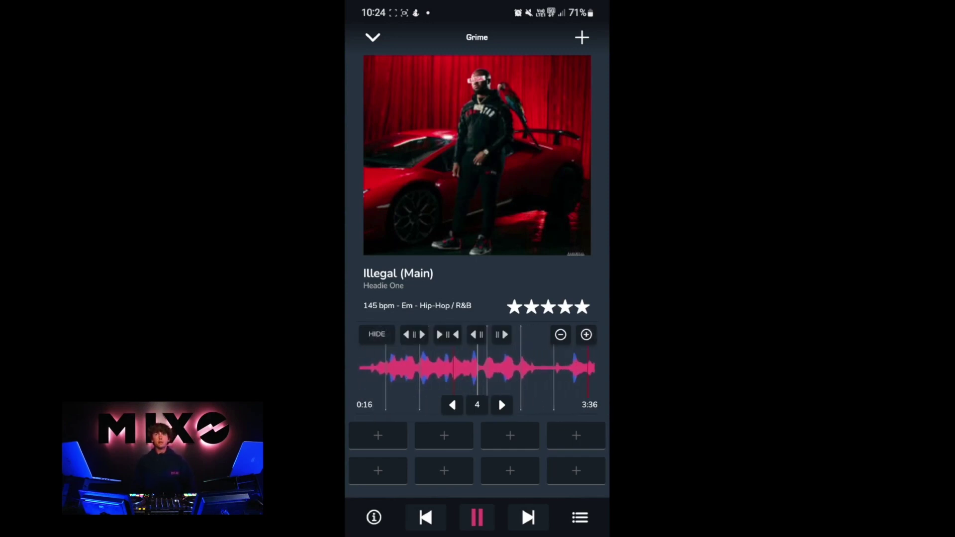
click(502, 334)
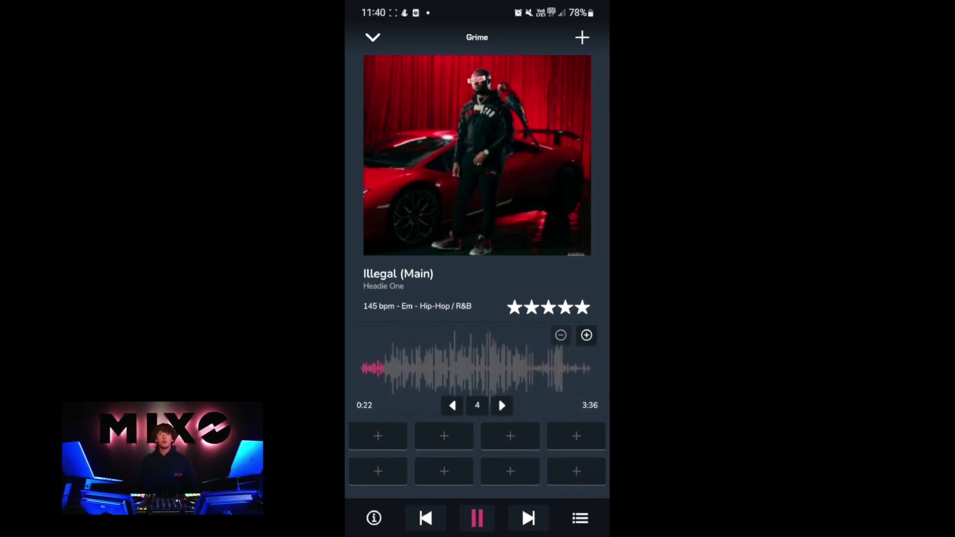
click(378, 436)
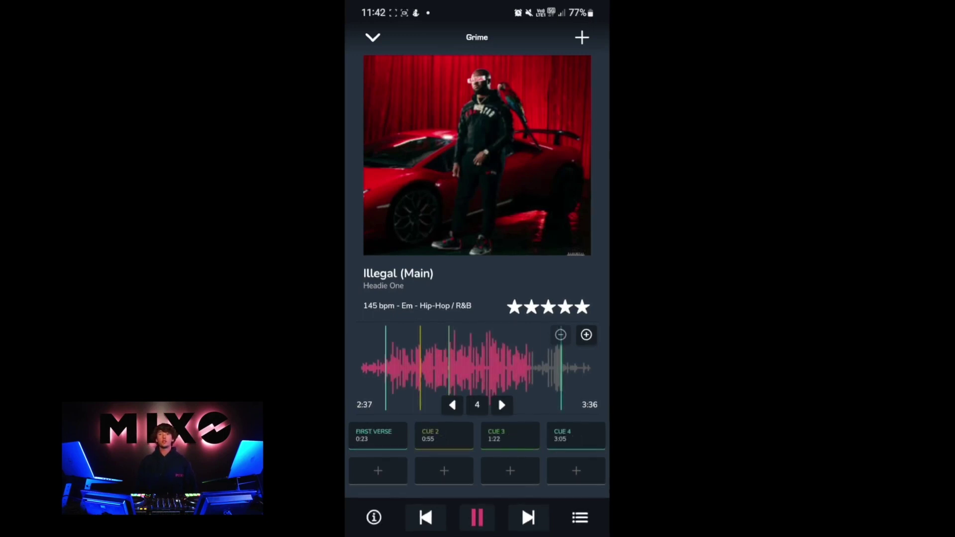
click(572, 437)
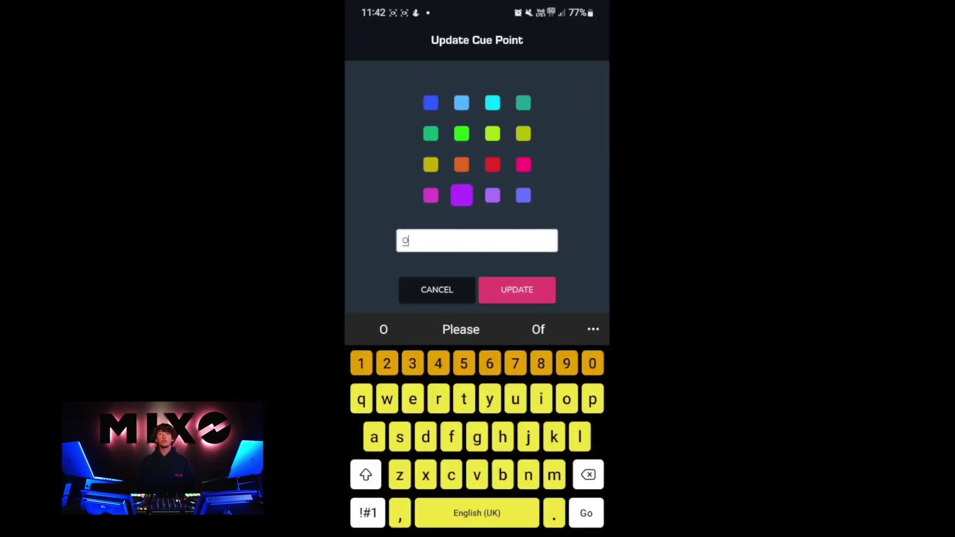
text(utro)
click(523, 293)
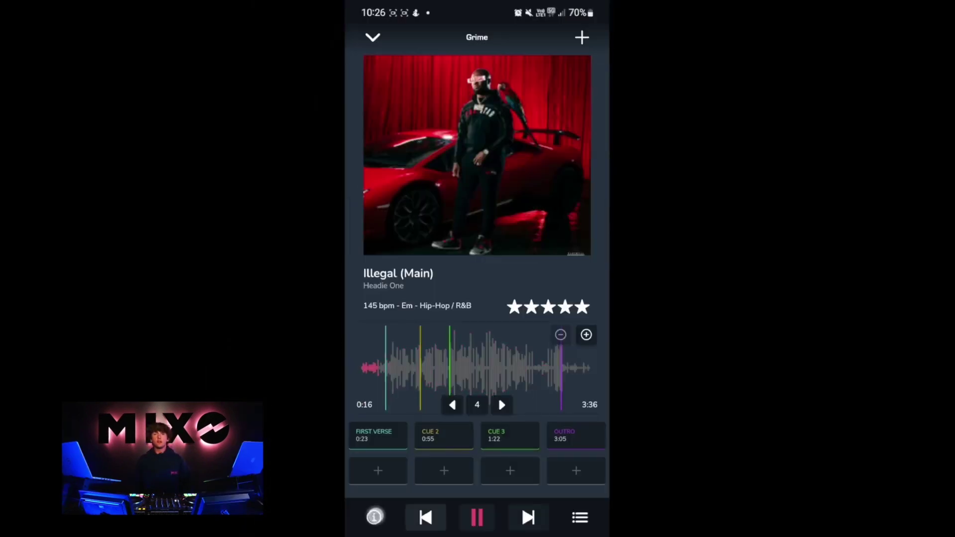
click(375, 517)
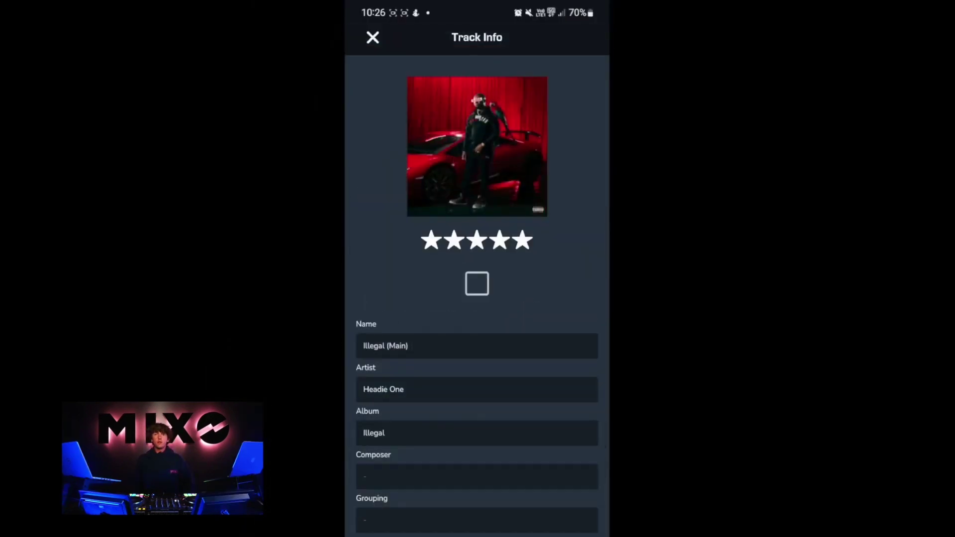
Step: Rename the track from 'Illegal (Main)' to 'Illegal' and save
click(495, 346)
click(408, 197)
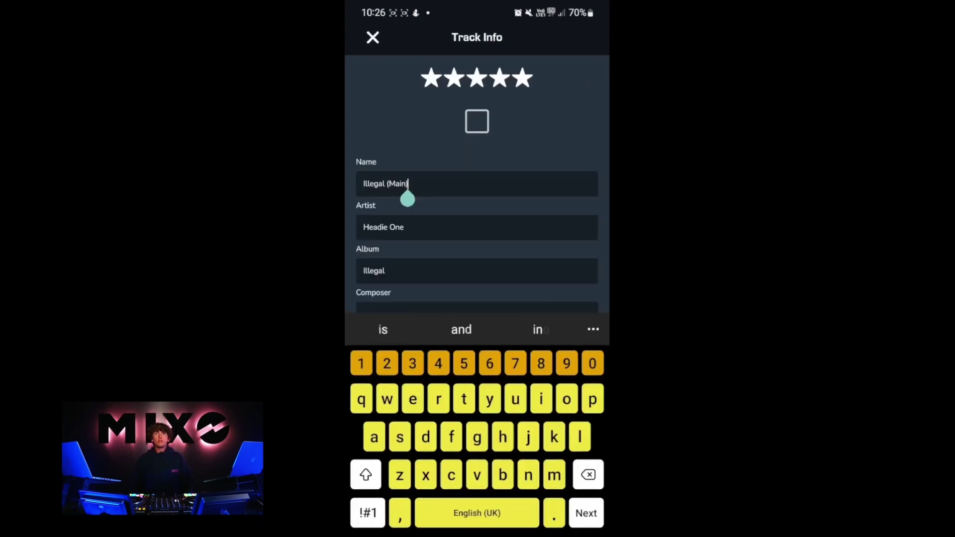
key(BackSpace)
key(BackSpace)
key(BackSpace)
key(BackSpace)
key(BackSpace)
key(BackSpace)
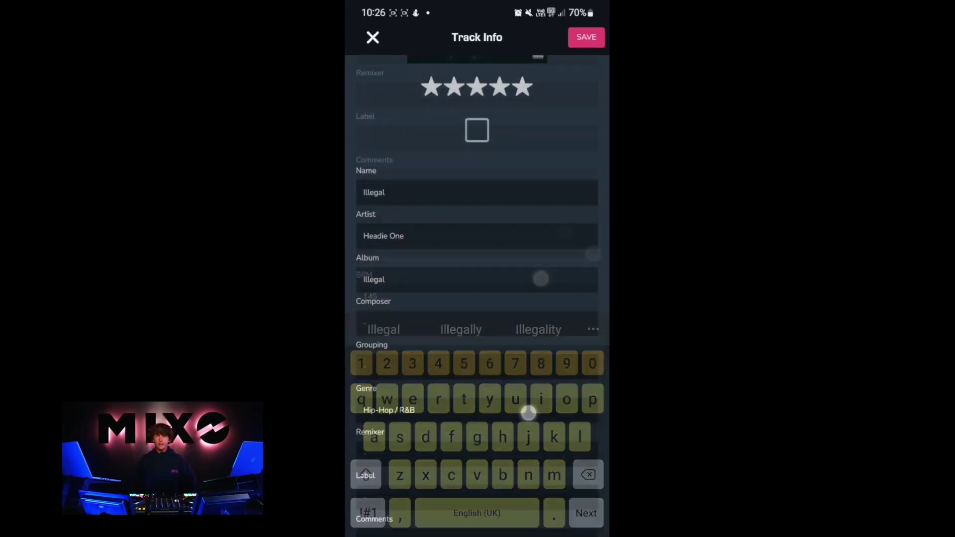
scroll(553, 297, down, 10)
scroll(557, 286, down, 5)
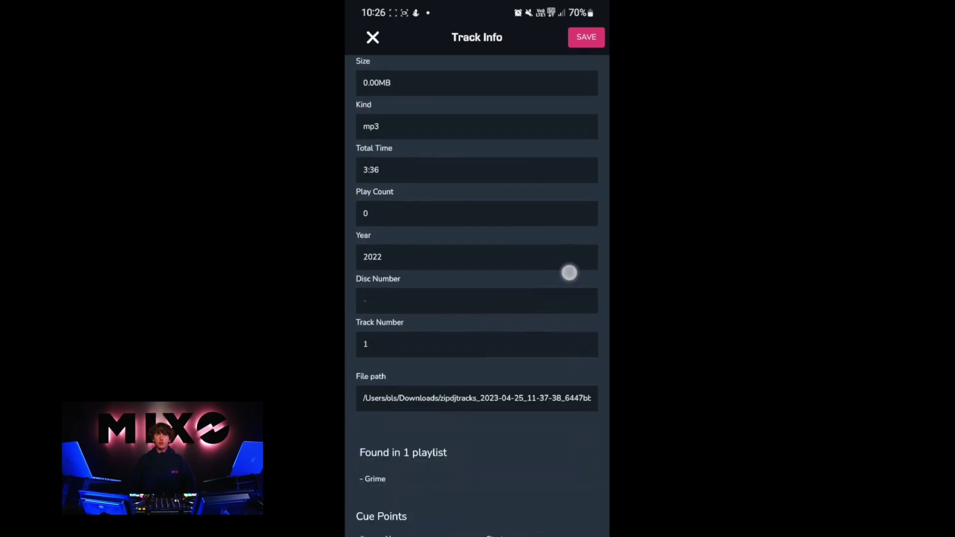
scroll(570, 273, down, 5)
scroll(525, 367, up, 5)
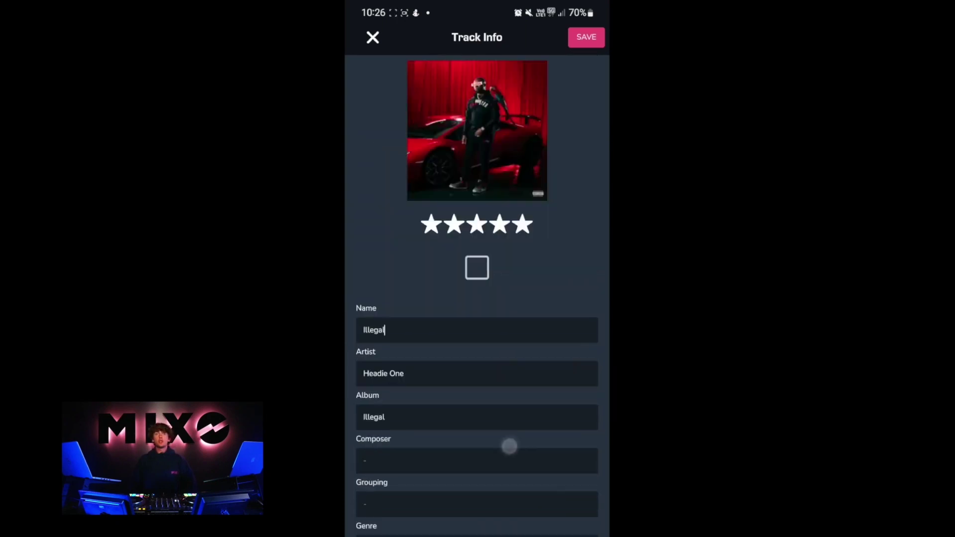
click(587, 38)
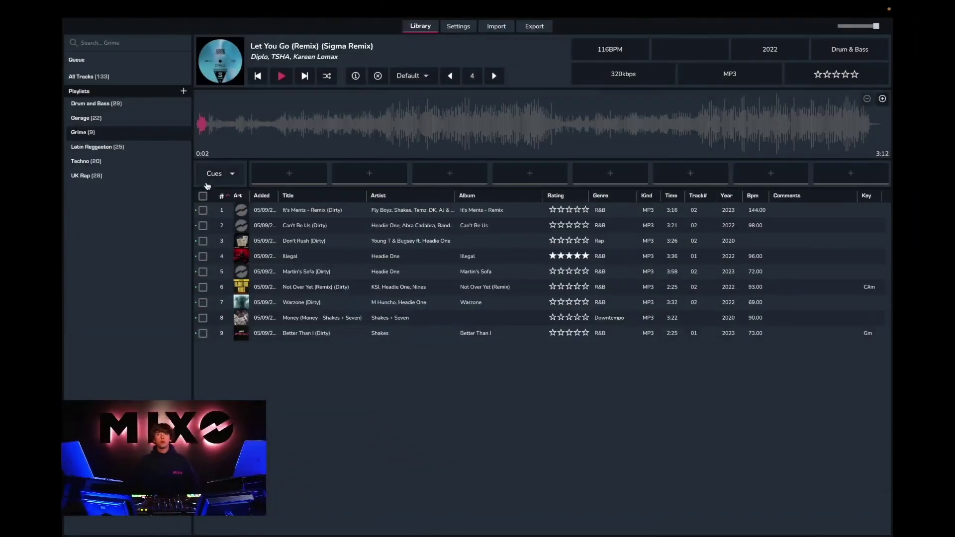
Step: Play Mystery (Heh Heh Mix), add a cue at 0:45 and open that cue's settings
double_click(294, 256)
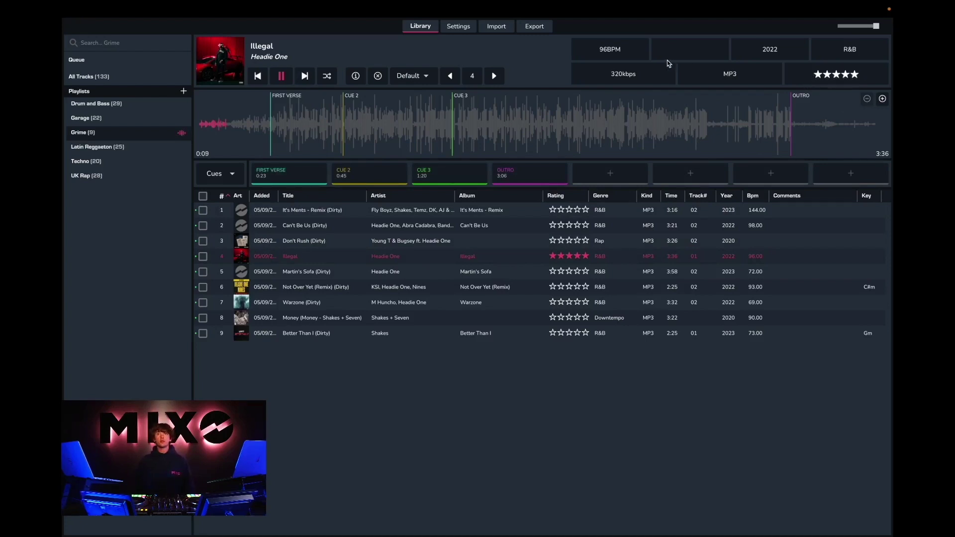
click(272, 127)
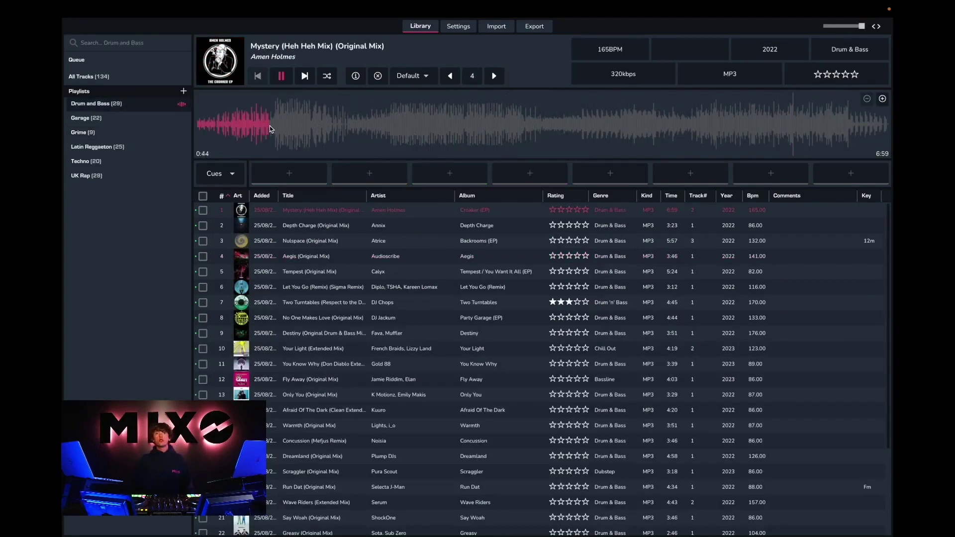
click(282, 172)
right_click(295, 174)
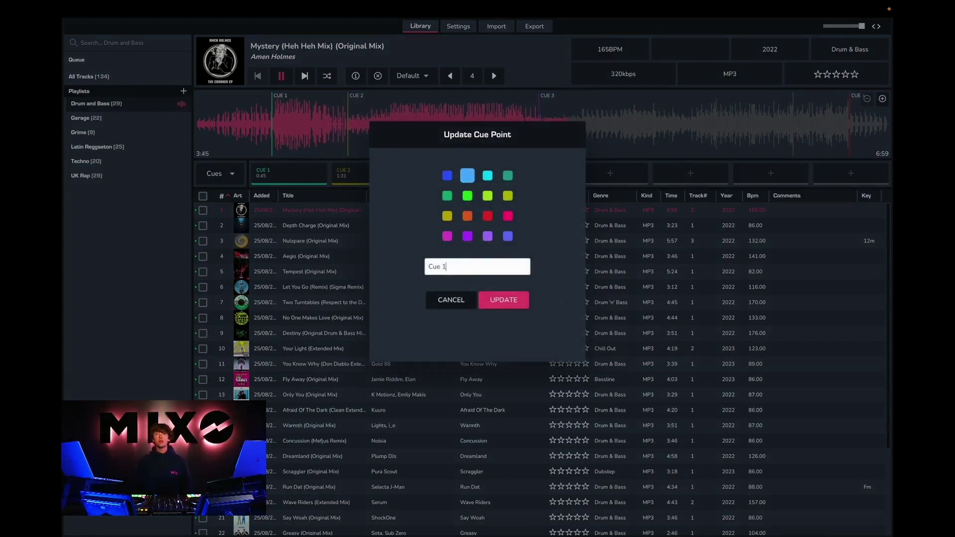
Step: Rename the 0:45 cue to Drums, zoom in twice to show the grid tools, and pause
key(BackSpace)
key(BackSpace)
key(BackSpace)
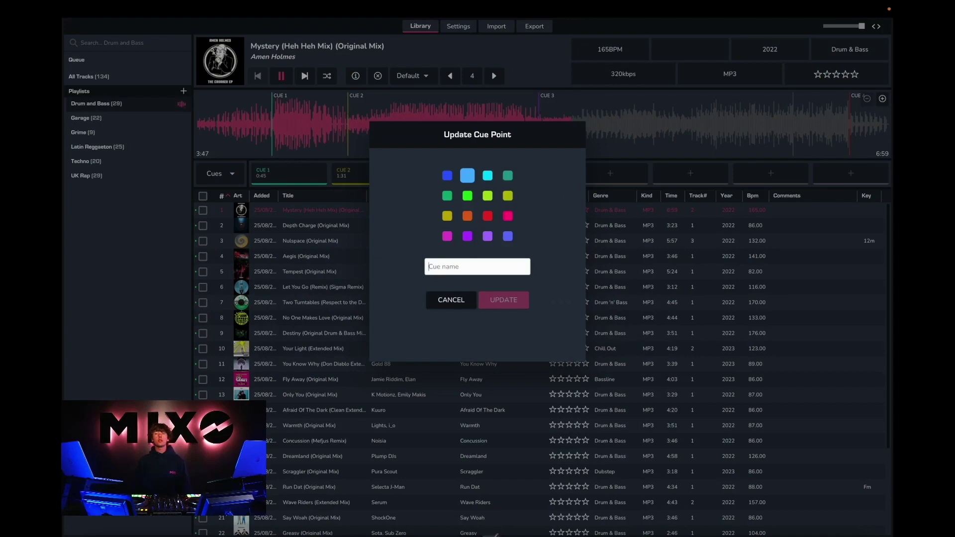
text(Drums)
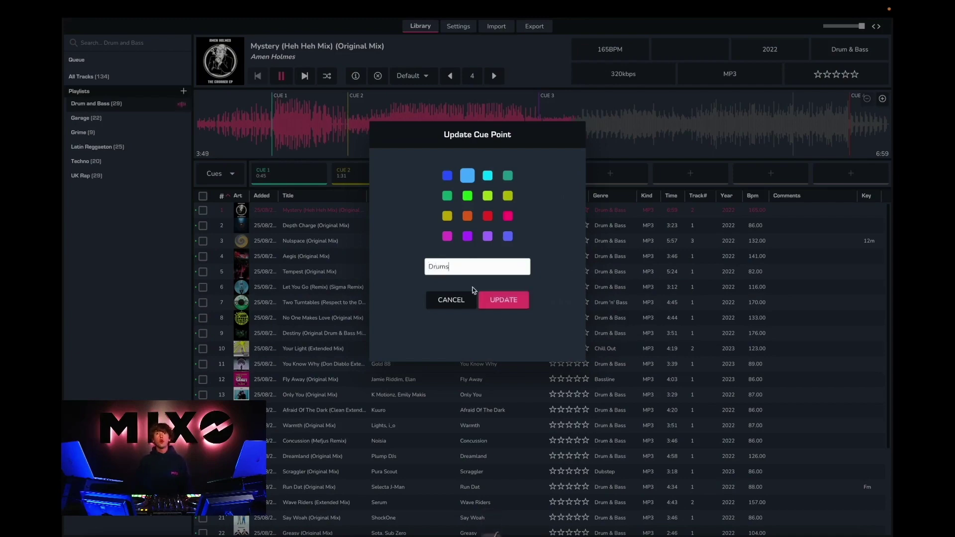
click(505, 300)
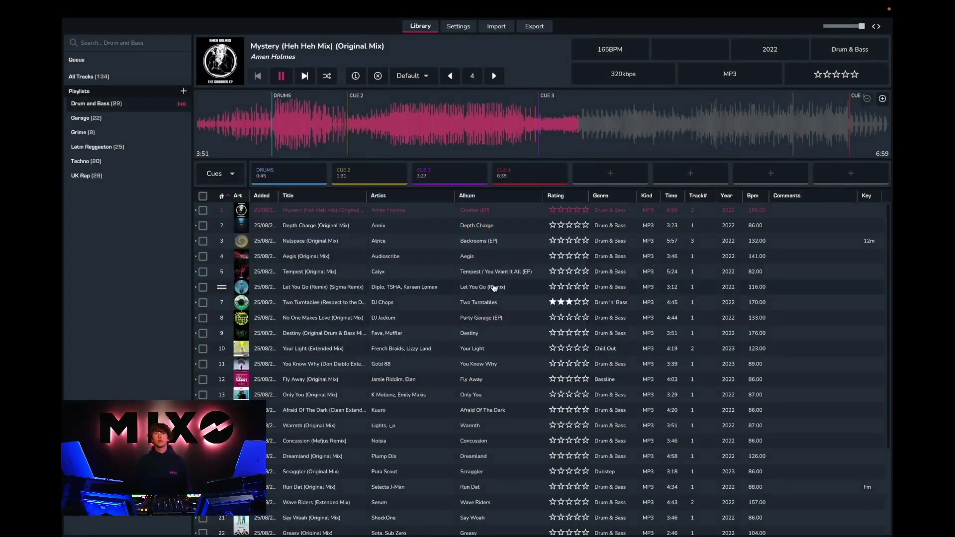
click(882, 103)
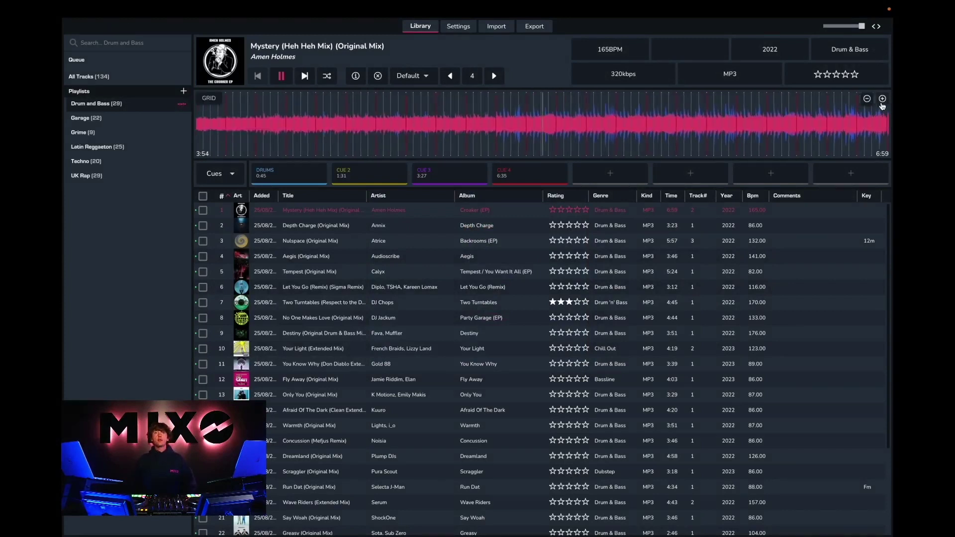
click(882, 102)
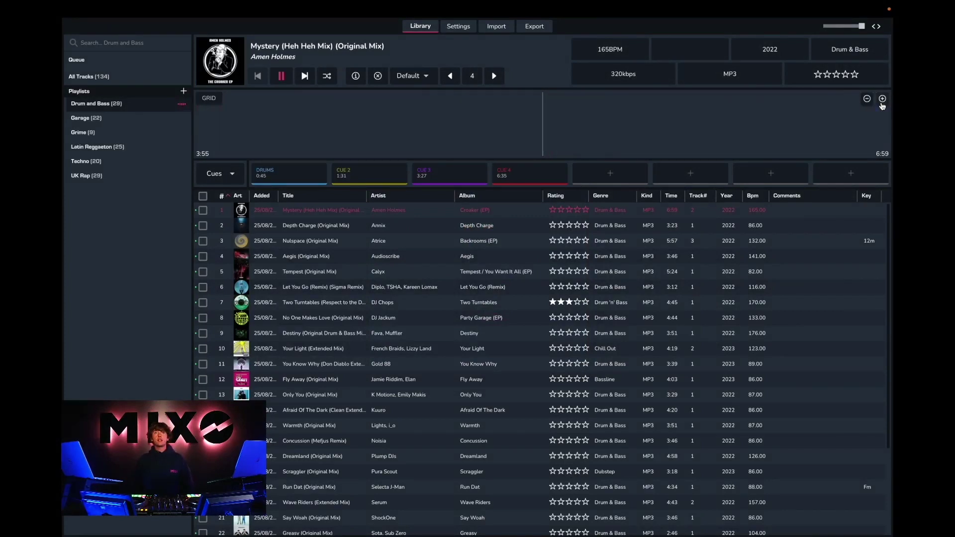
click(209, 99)
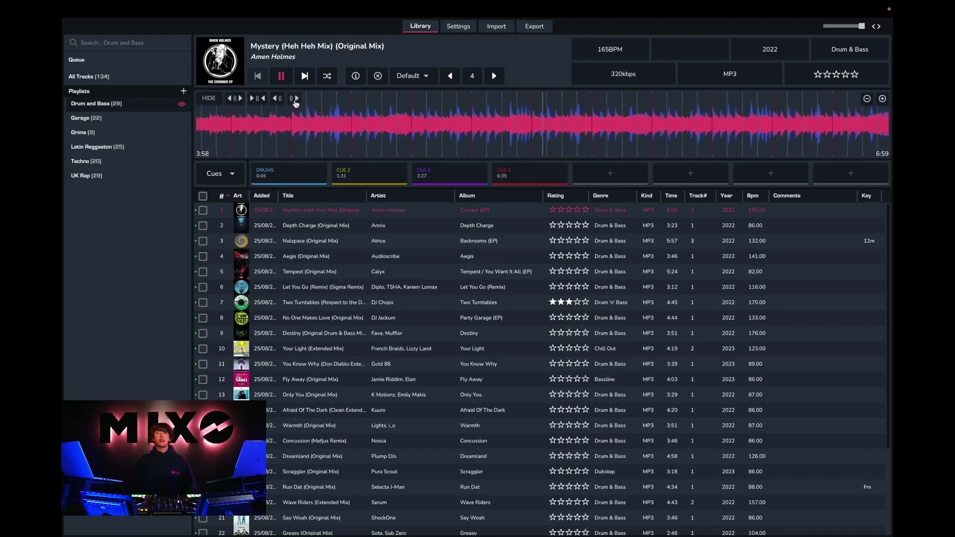
key(space)
Step: Retitle the track 'Mystery (Heh Heh Mix)', give it five stars, and start a new playlist
click(355, 78)
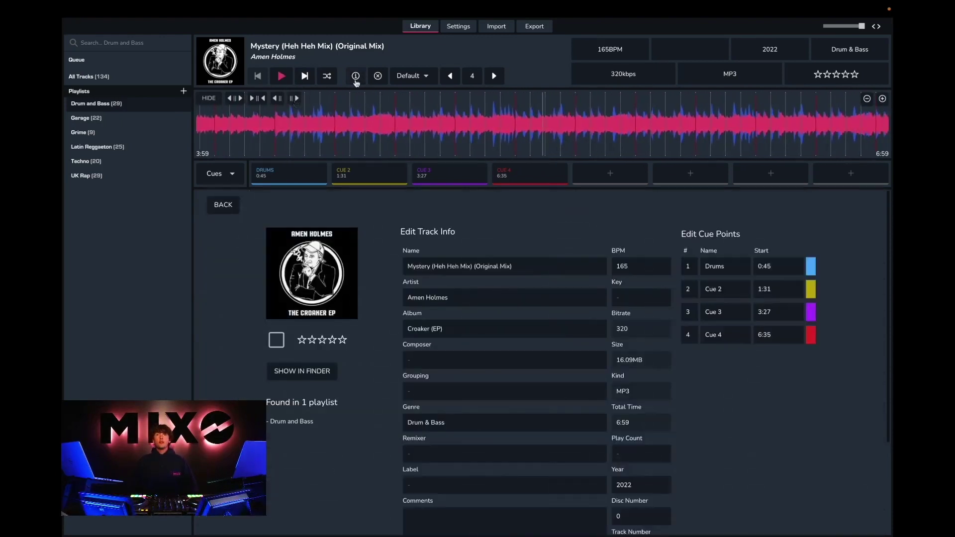
scroll(519, 232, down, 1)
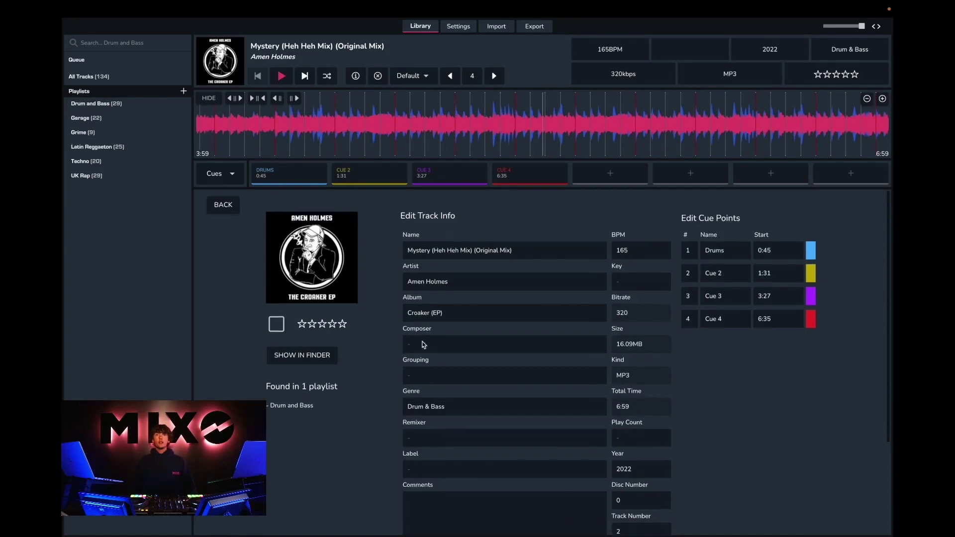
drag(526, 245, 473, 245)
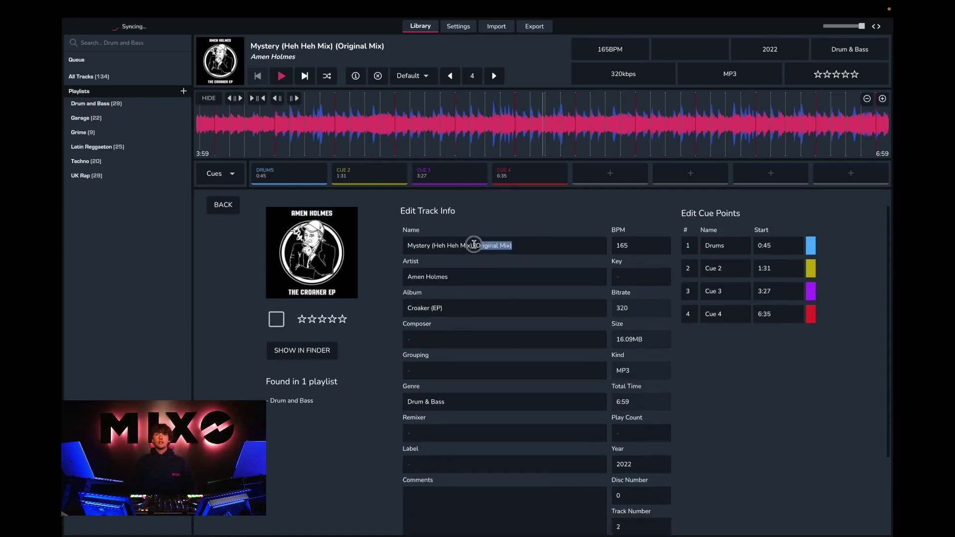
key(BackSpace)
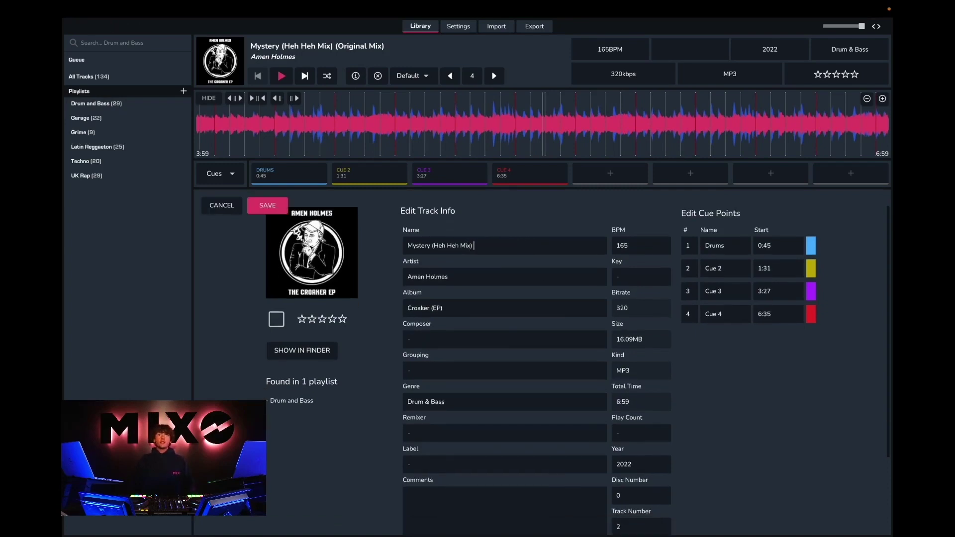
scroll(495, 366, down, 3)
scroll(495, 366, down, 2)
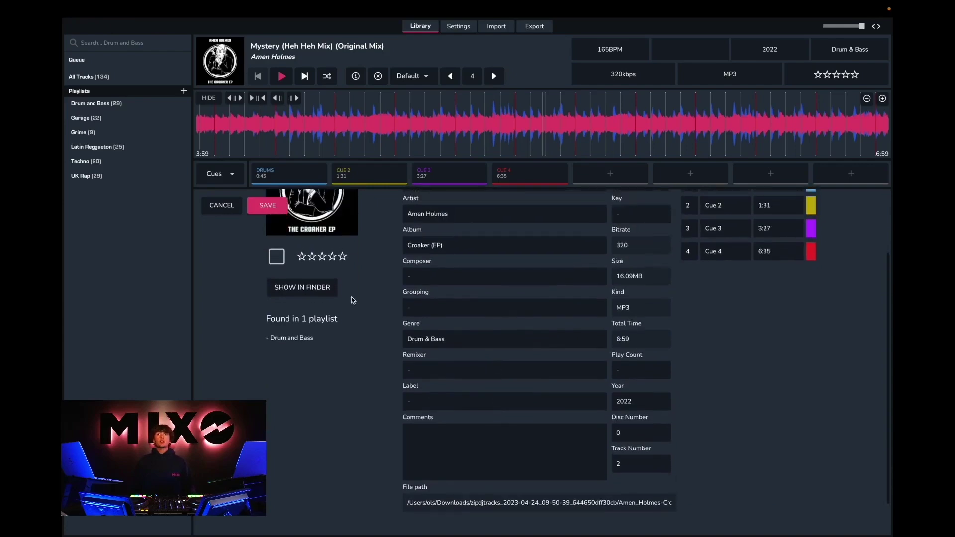
click(342, 256)
scroll(461, 346, down, 2)
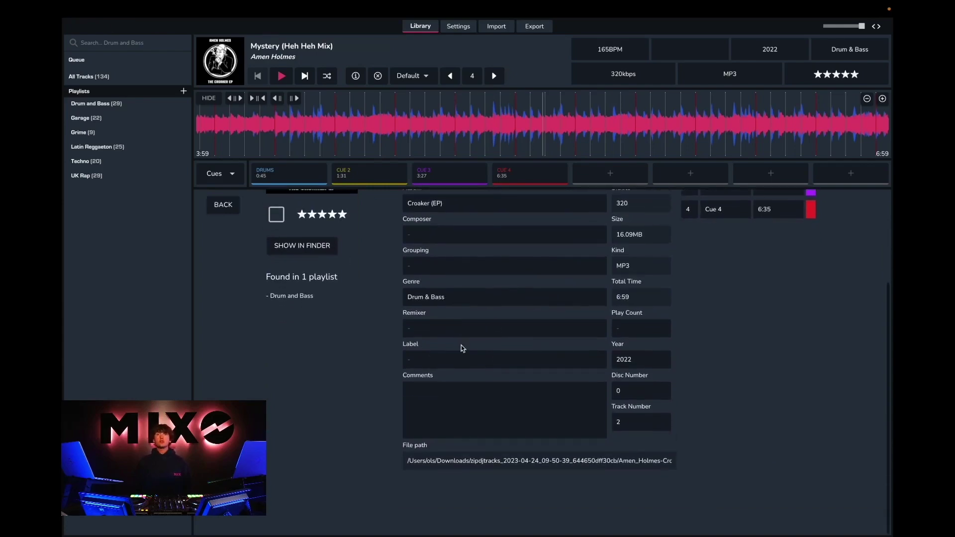
scroll(461, 346, up, 2)
scroll(462, 346, up, 2)
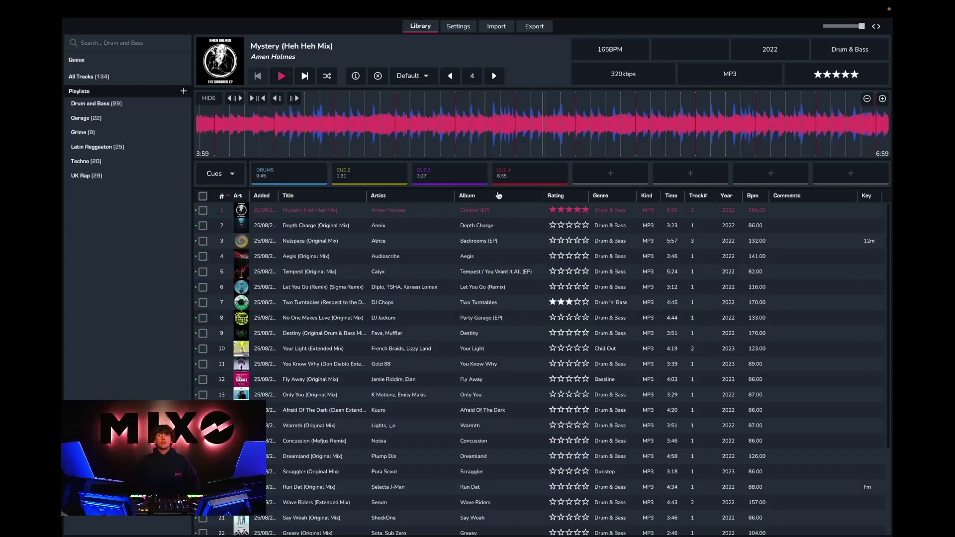
click(182, 91)
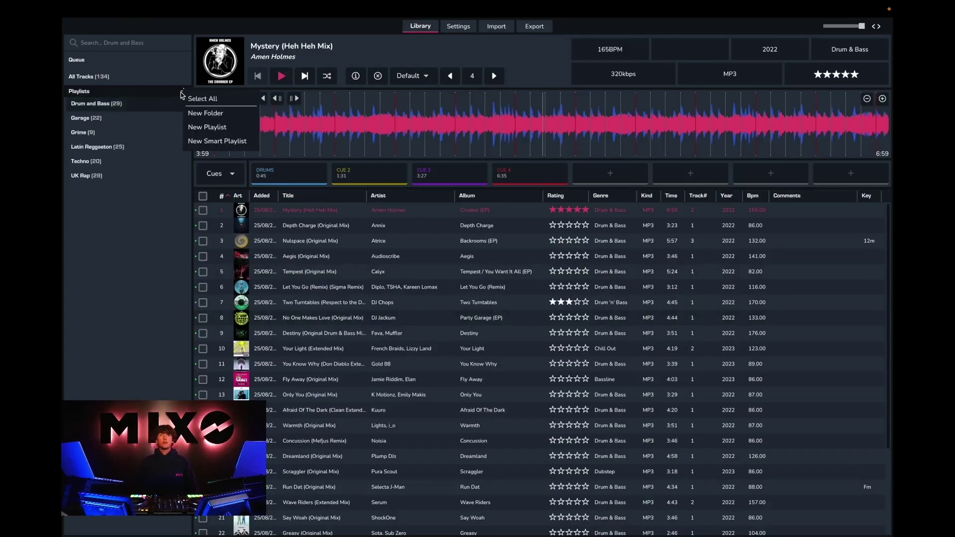
click(194, 126)
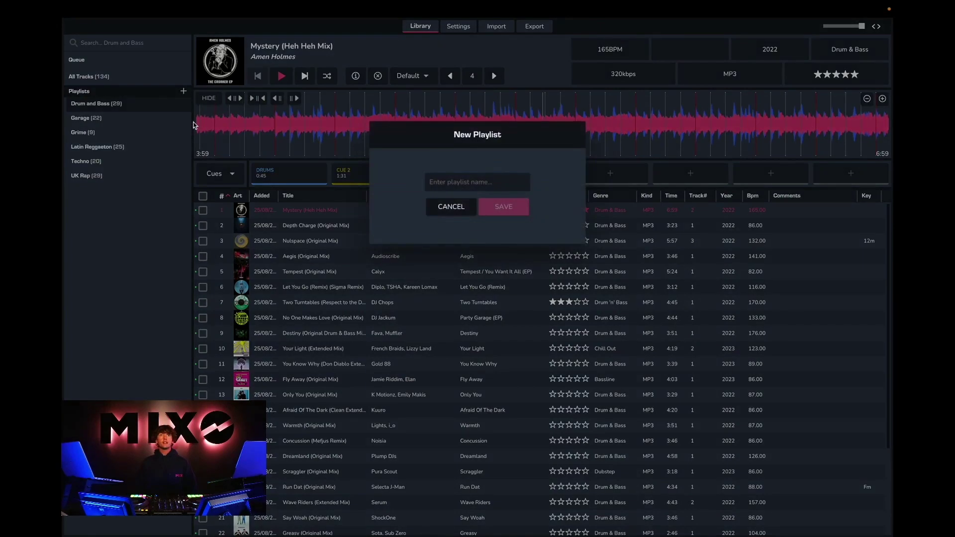
text(Tutorial Playlist)
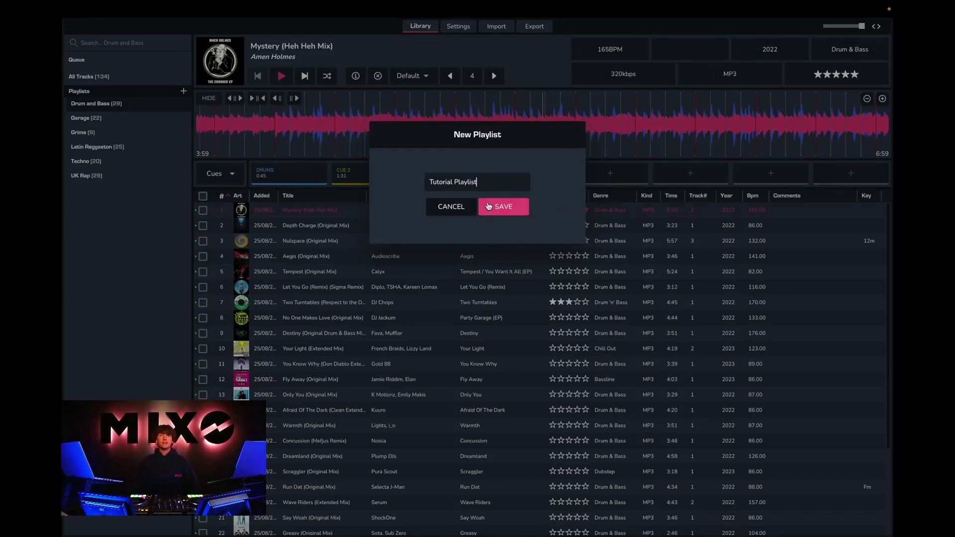
Step: Save the new playlist as 'Tutorial Playlist' and tick the Mystery track row
click(487, 208)
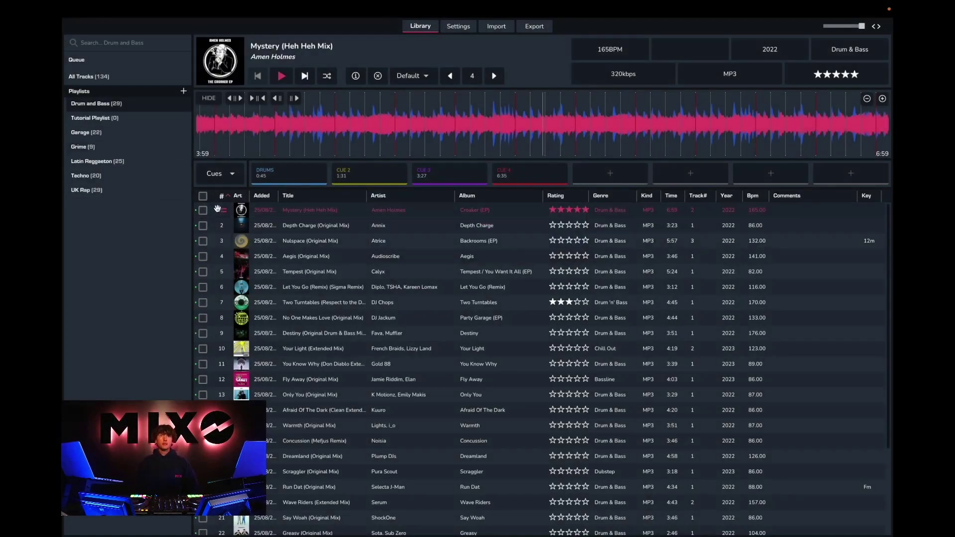
click(202, 210)
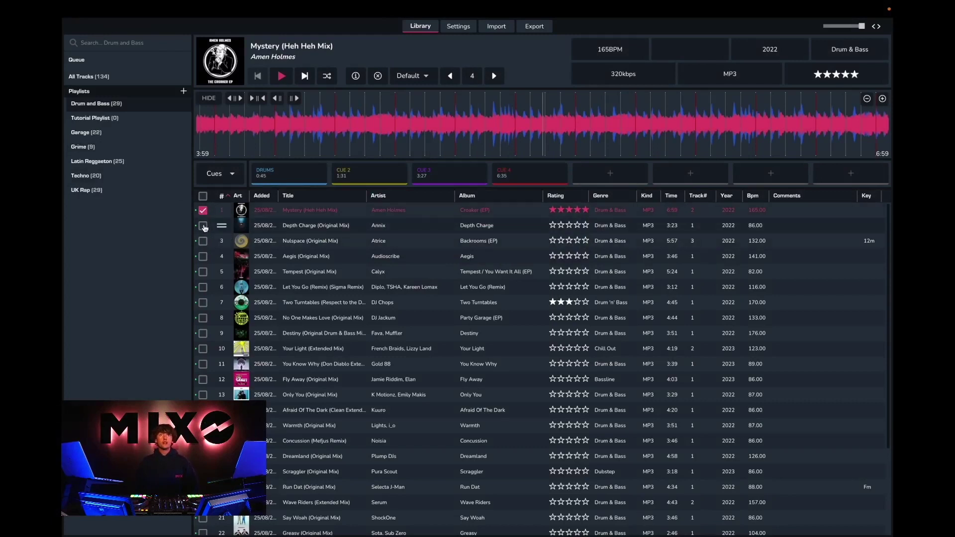
Step: Tick rows one to five, Mystery through Tempest, and add them to Tutorial Playlist
click(202, 242)
right_click(210, 243)
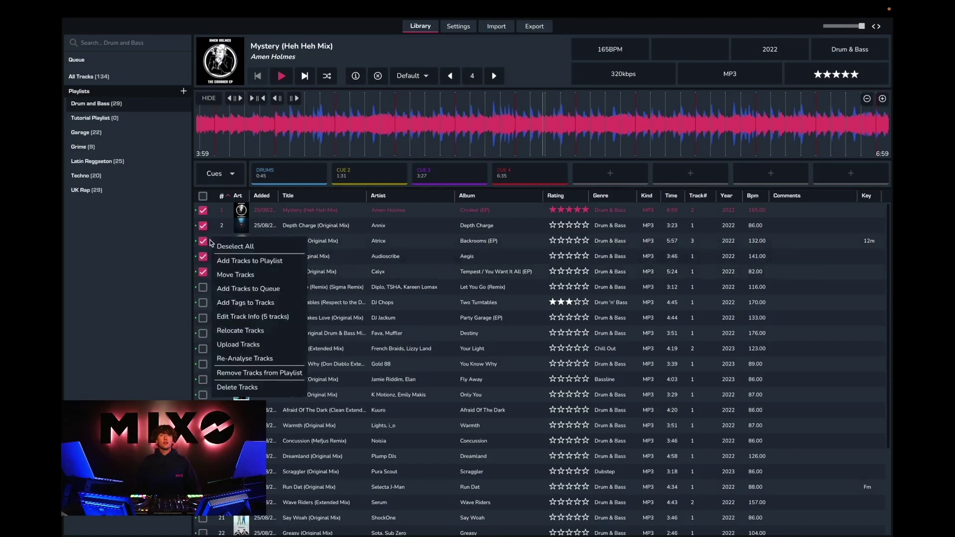
click(240, 264)
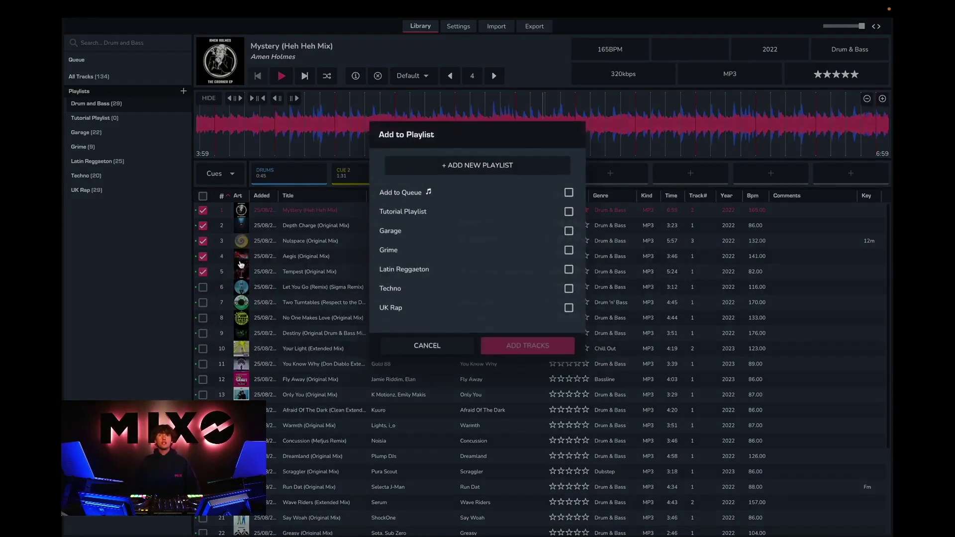
click(570, 212)
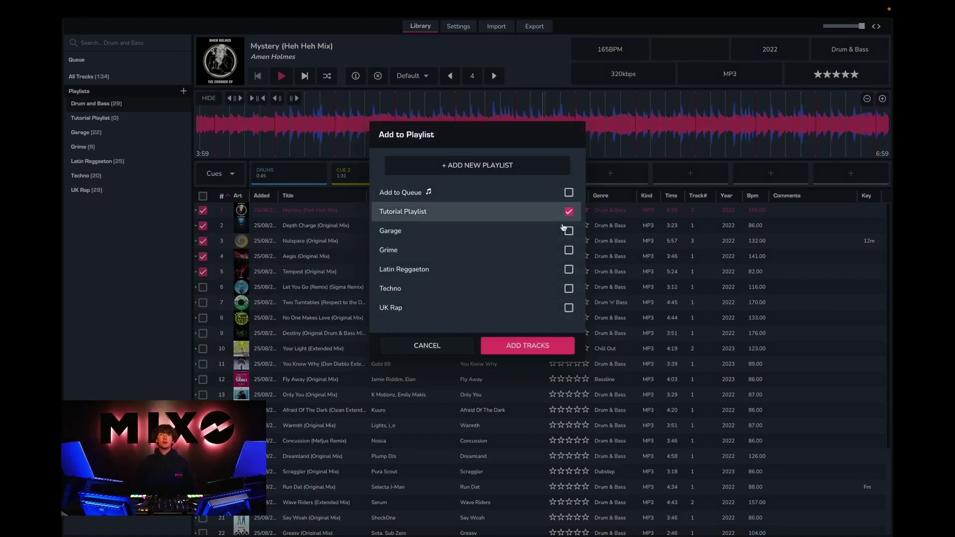
click(529, 346)
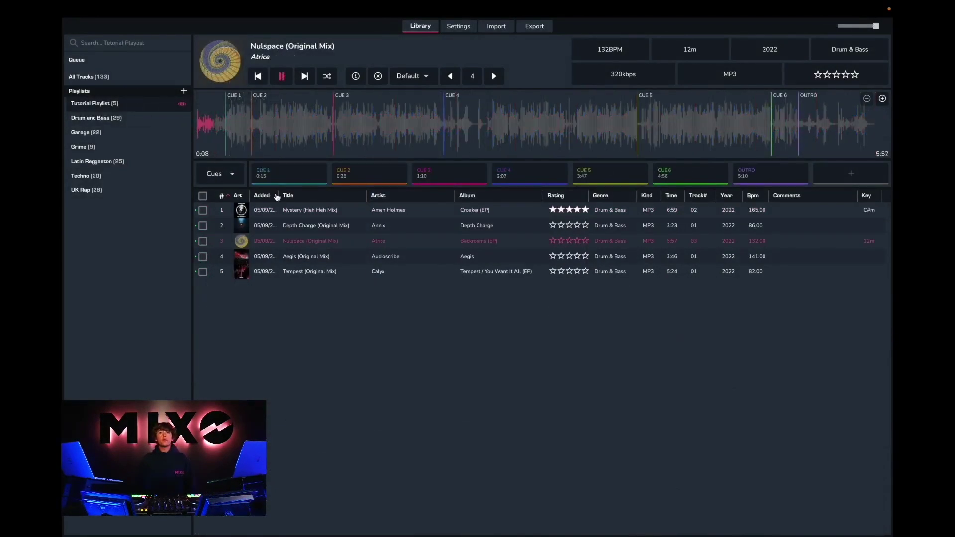
Step: Play Mystery, Depth Charge, Nulspace, Aegis and Tempest in turn
double_click(288, 210)
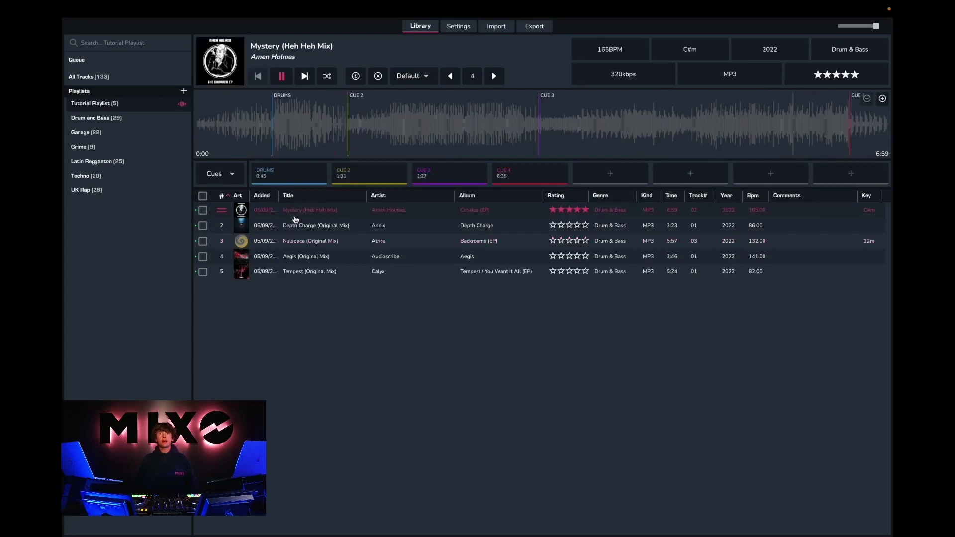
double_click(297, 224)
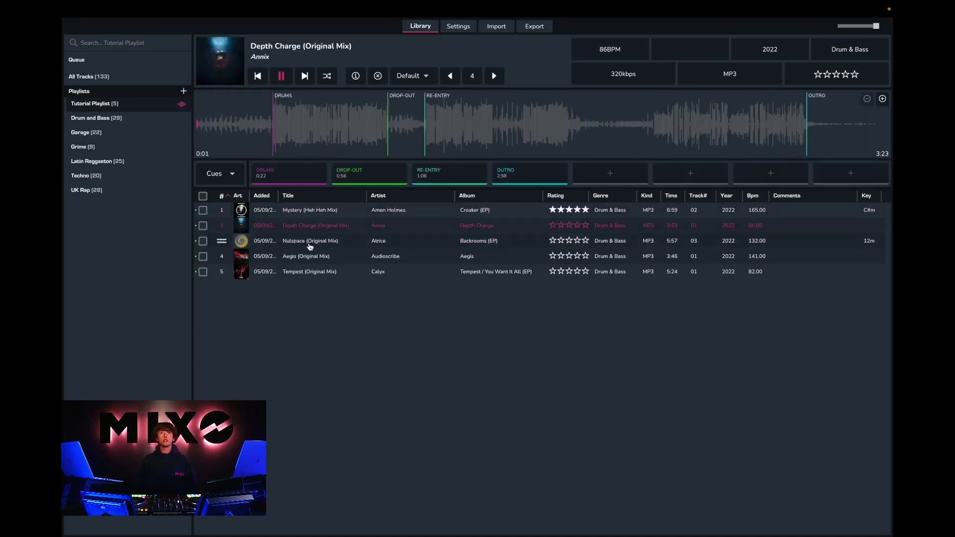
double_click(310, 242)
double_click(313, 258)
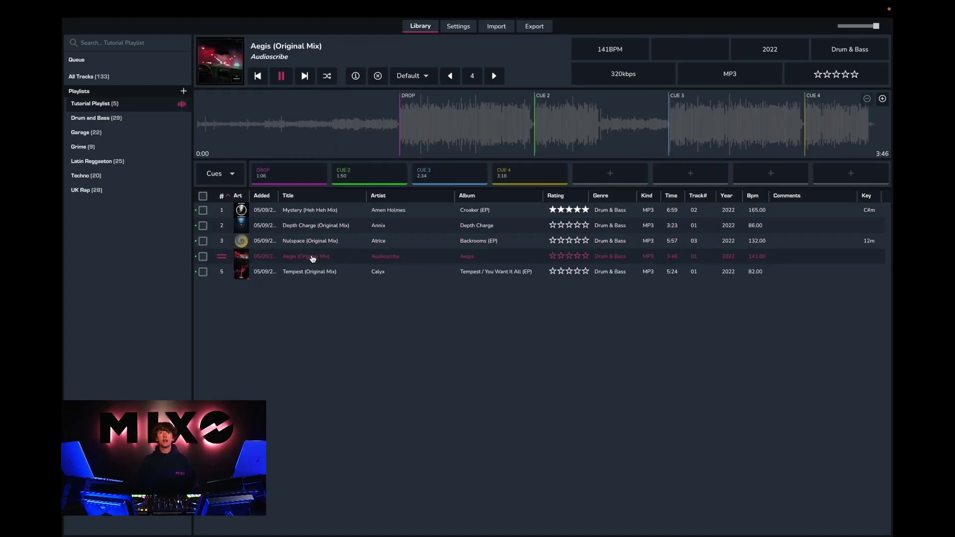
double_click(310, 272)
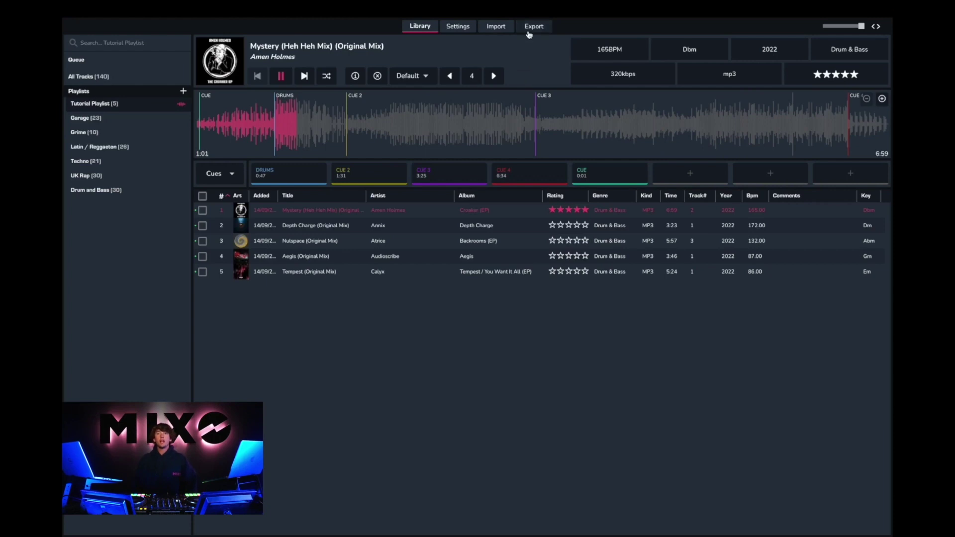
click(529, 33)
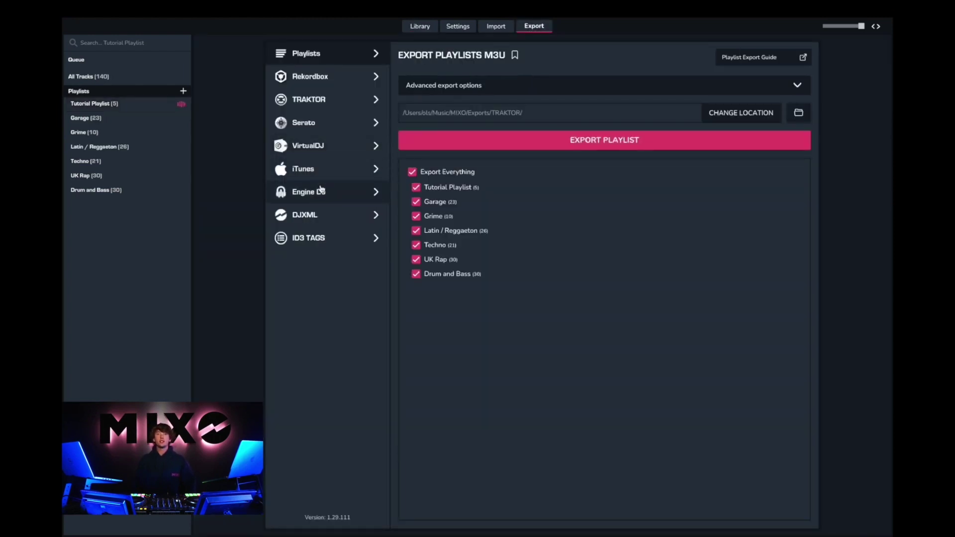
Step: Choose Engine DJ as the export target and run the Engine DJ export
click(297, 195)
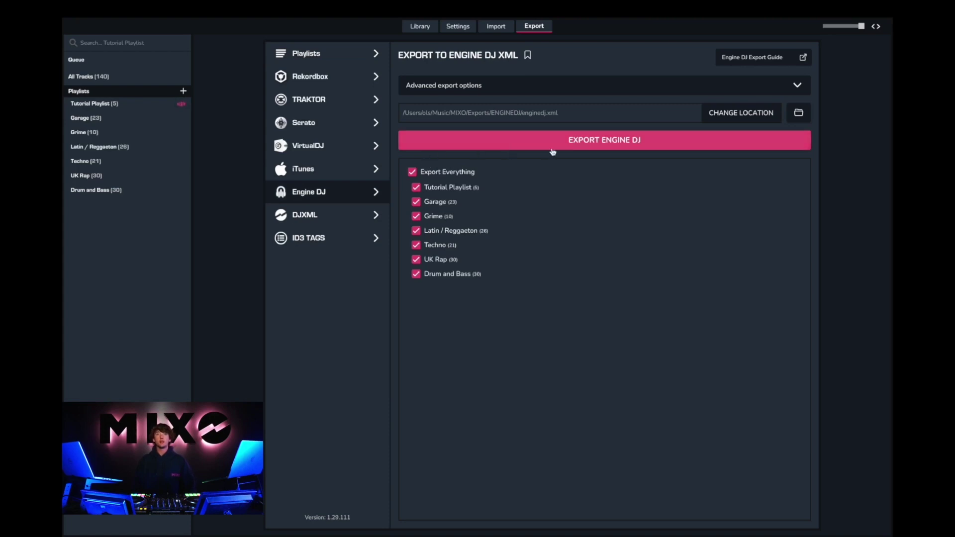
click(602, 139)
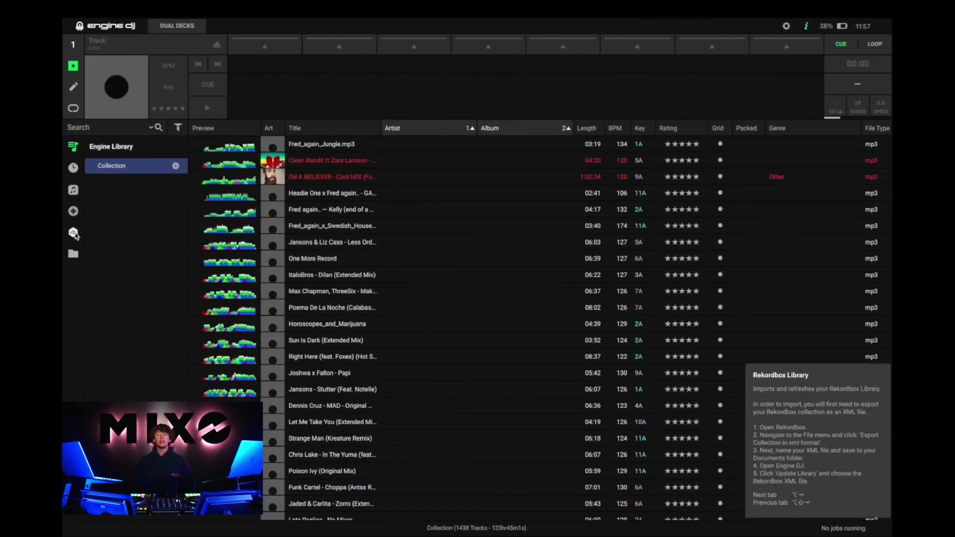
Step: Load enginedj.xml from the ENGINEDJ folder through Engine DJ's Rekordbox library view
click(74, 235)
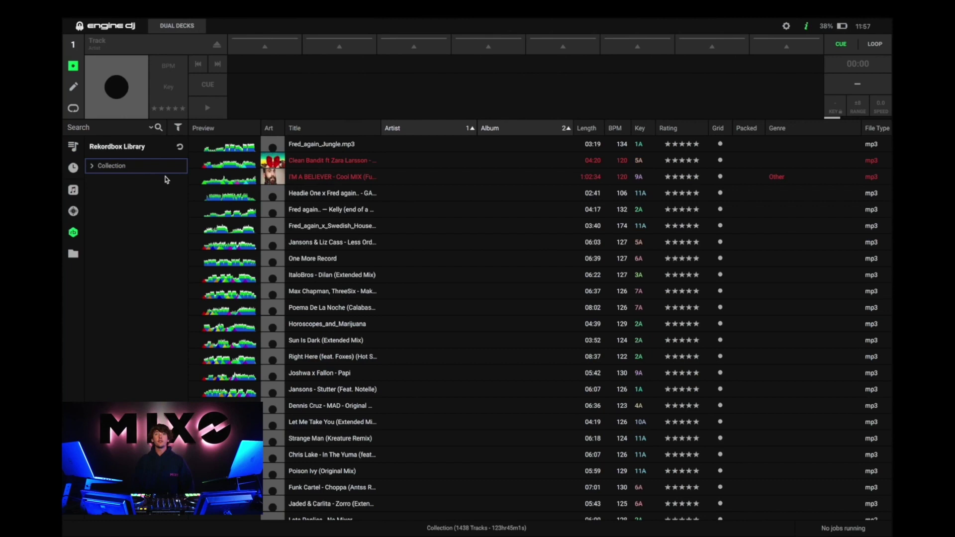
click(180, 150)
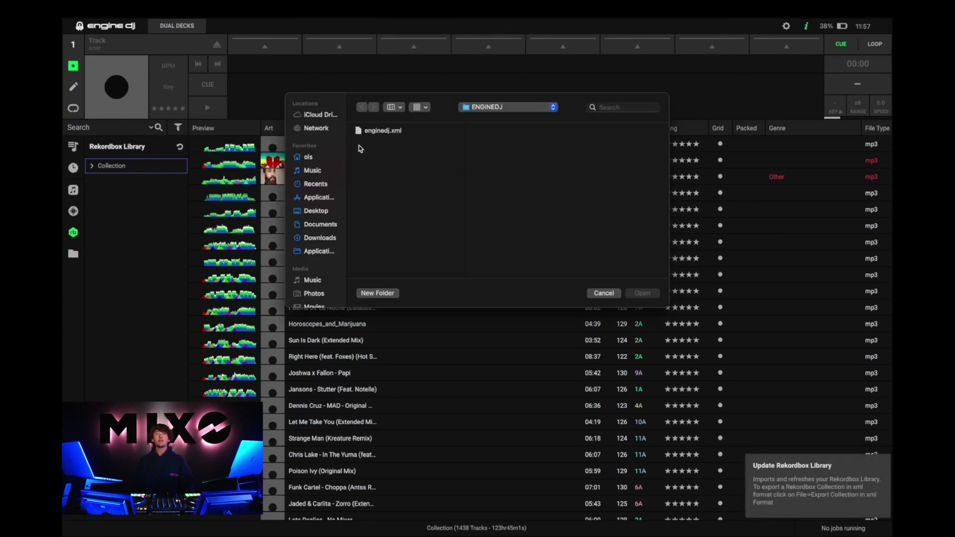
click(375, 134)
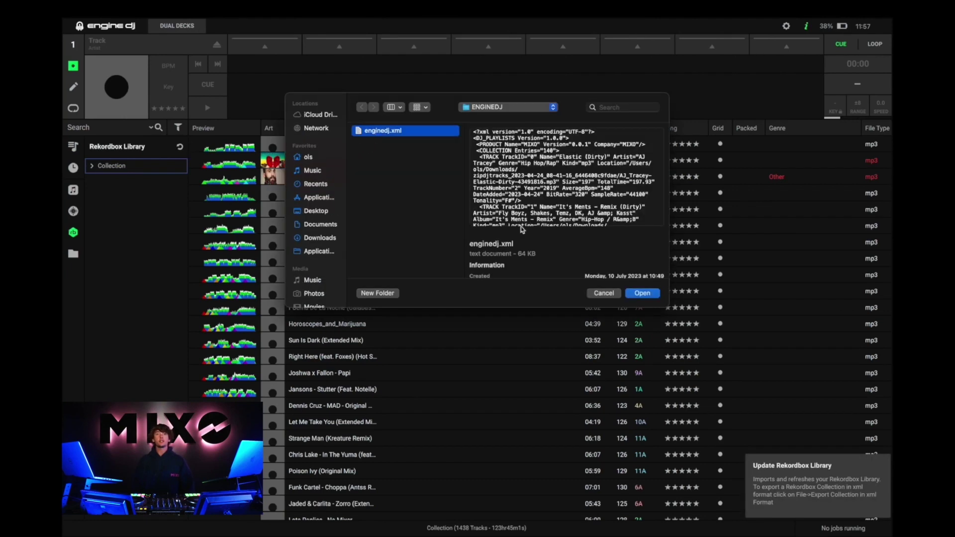
click(643, 293)
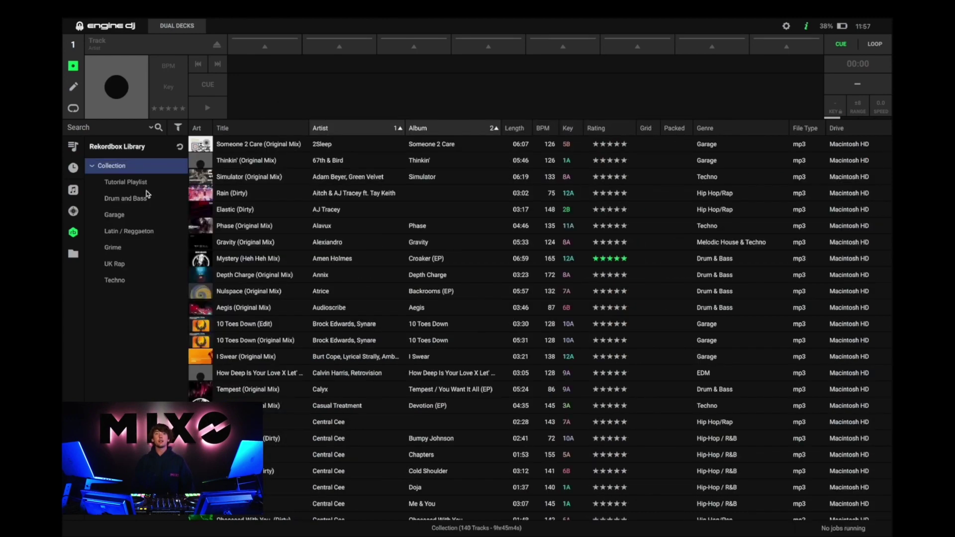
Step: Open Tutorial Playlist and load Mystery, Depth Charge, then Nulspace onto Deck 1
click(108, 183)
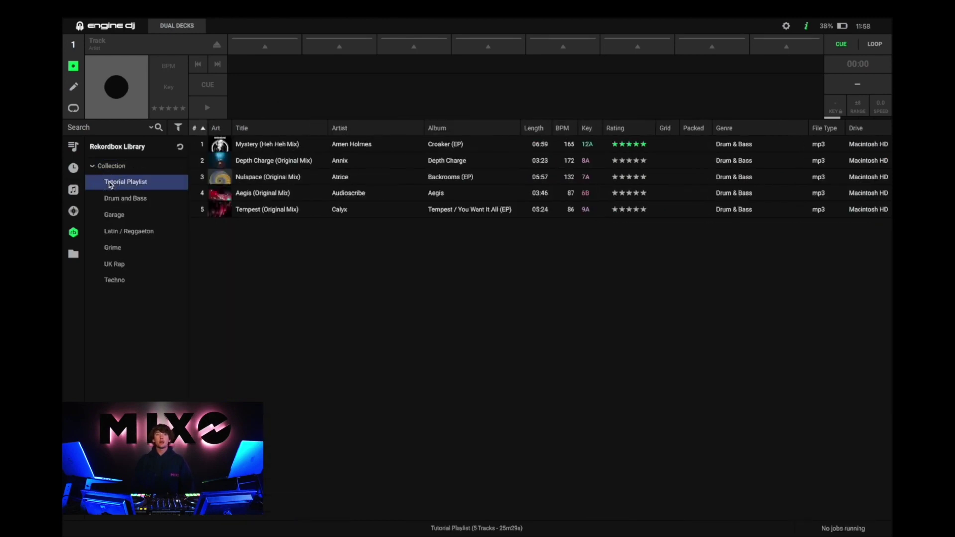
drag(240, 149, 252, 98)
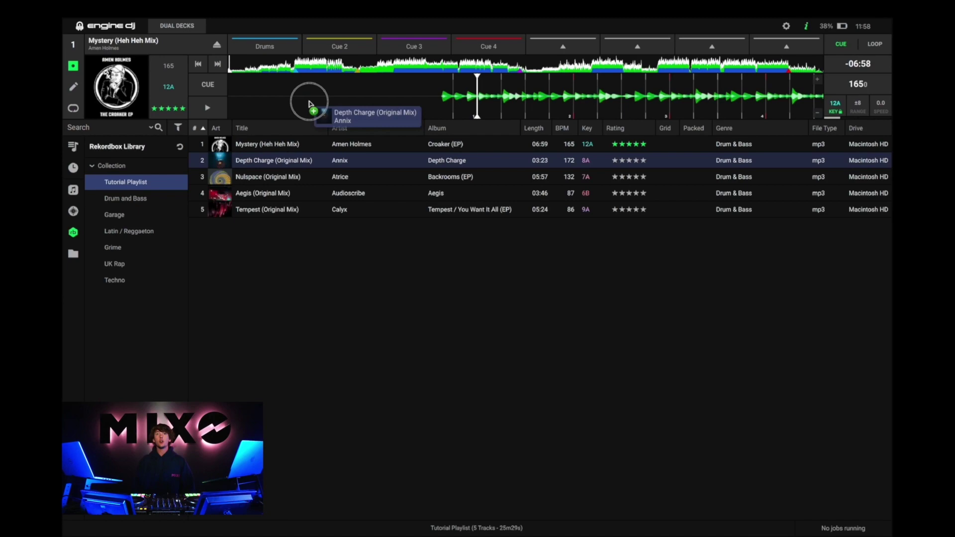
drag(302, 160, 299, 105)
drag(309, 176, 310, 85)
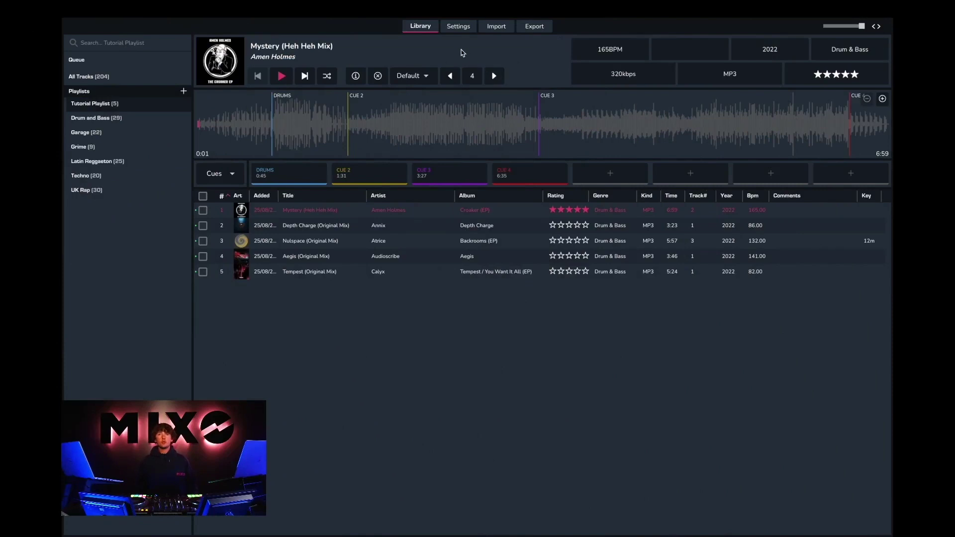
Step: Open the Account settings and preview the Change Name page
click(457, 30)
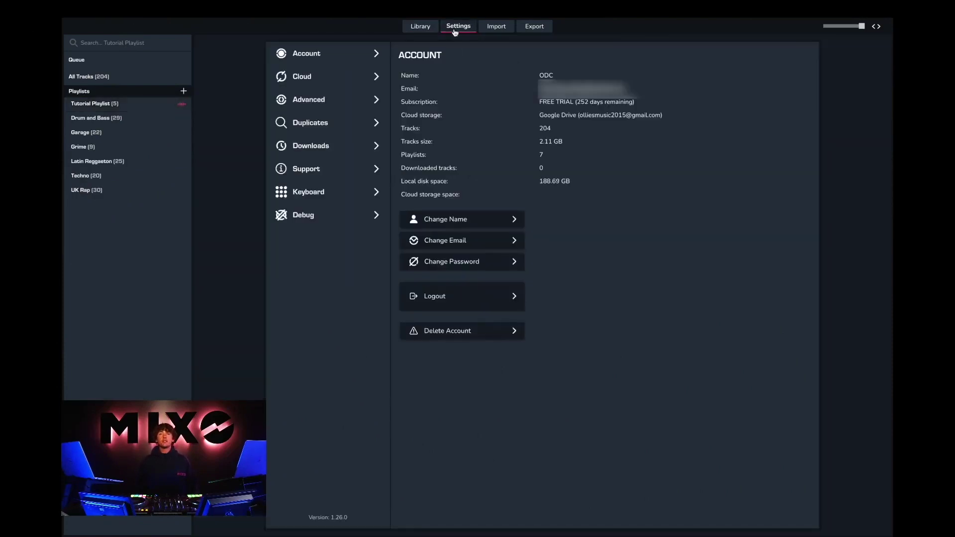
click(348, 58)
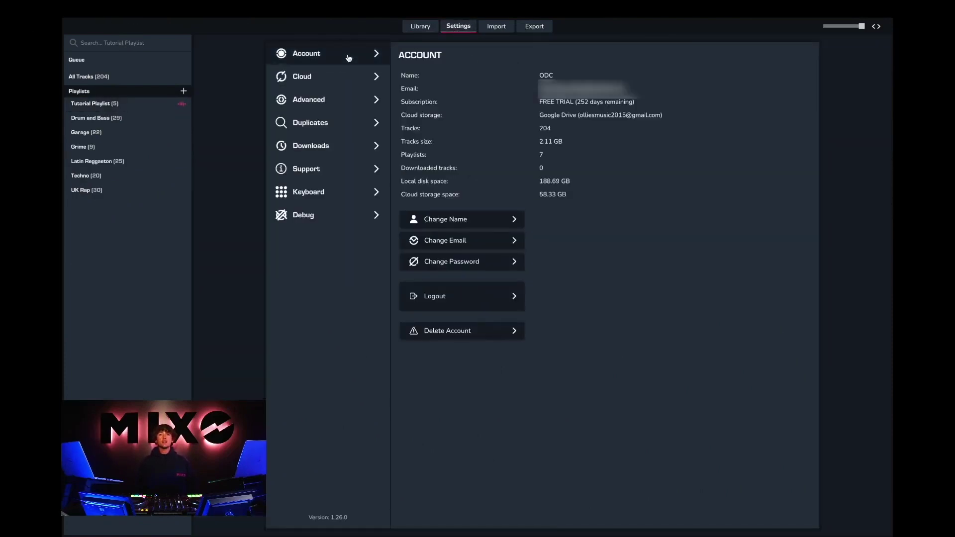
click(460, 220)
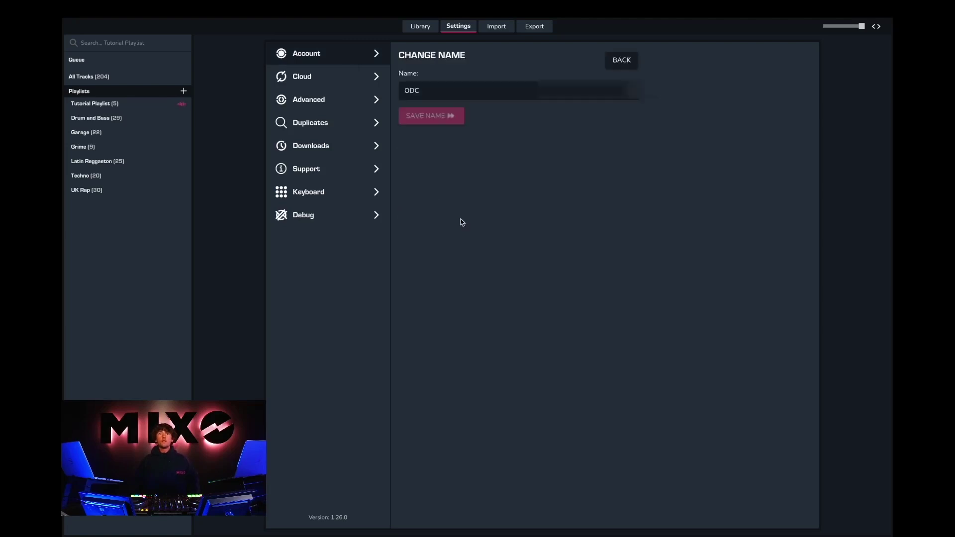
click(607, 64)
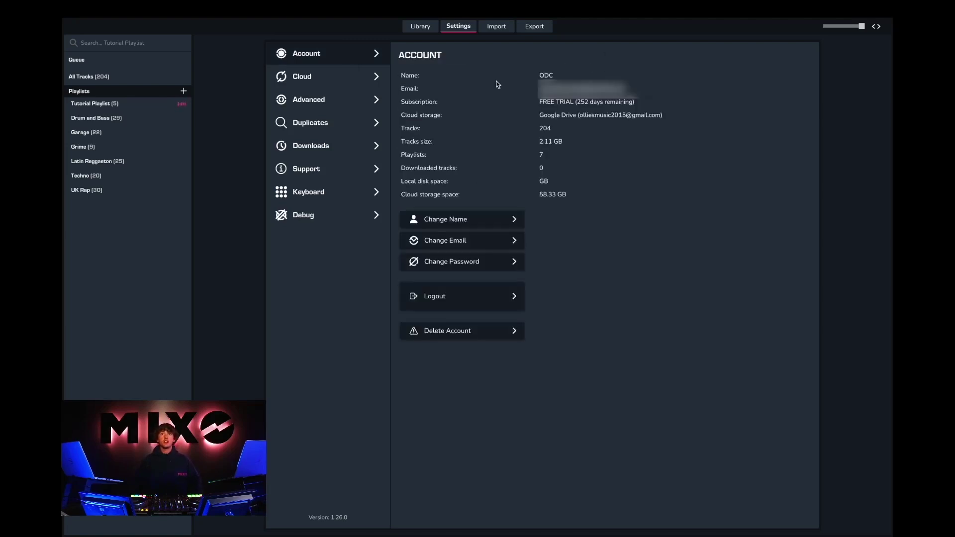
Step: Preview the Change Email and Change Password pages, then open Advanced settings
click(459, 246)
click(629, 66)
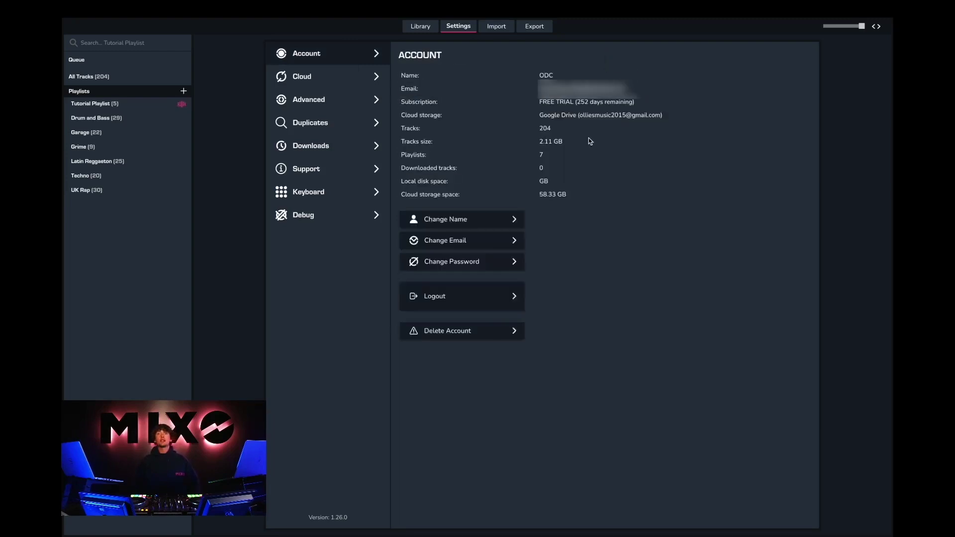
click(486, 262)
click(623, 58)
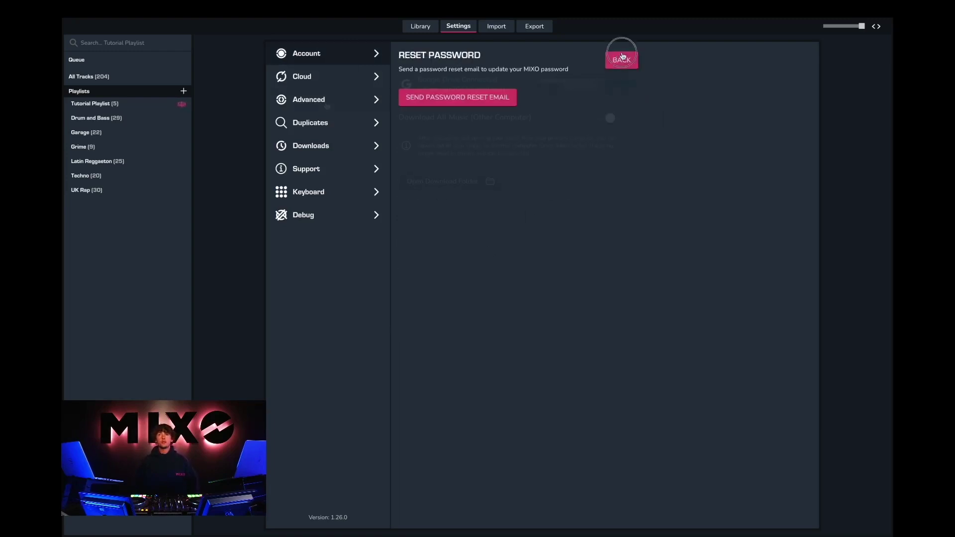
click(366, 100)
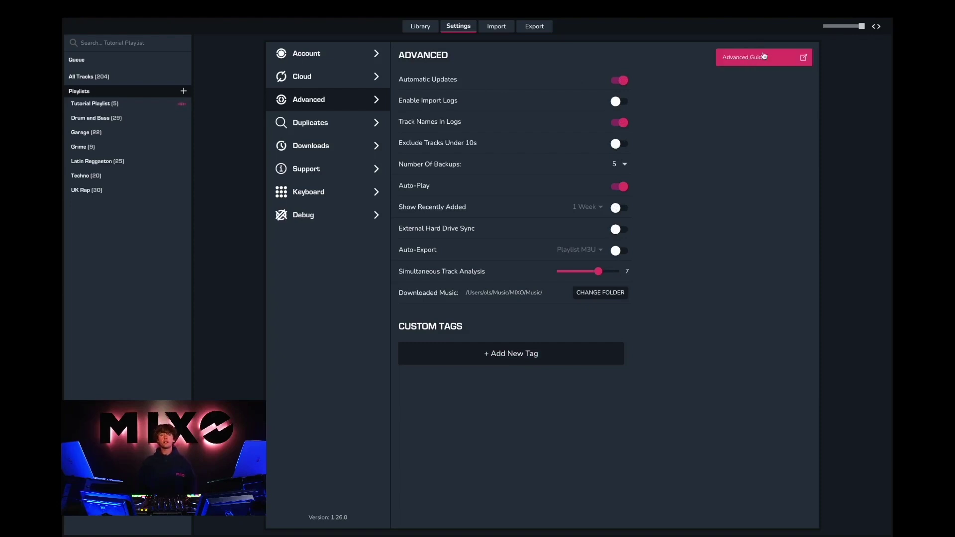
Step: Browse the Duplicates, Downloads and Support pages in Settings
click(342, 128)
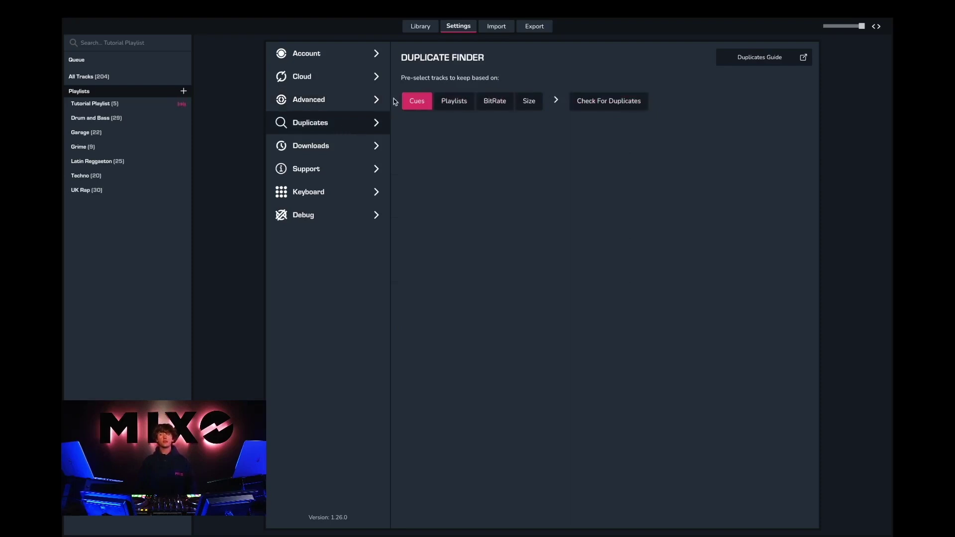
click(324, 147)
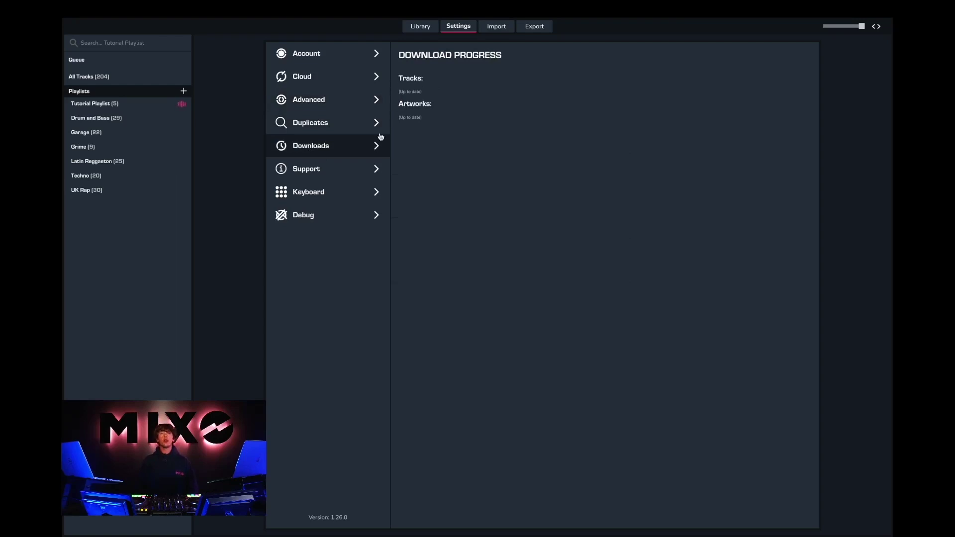
click(331, 174)
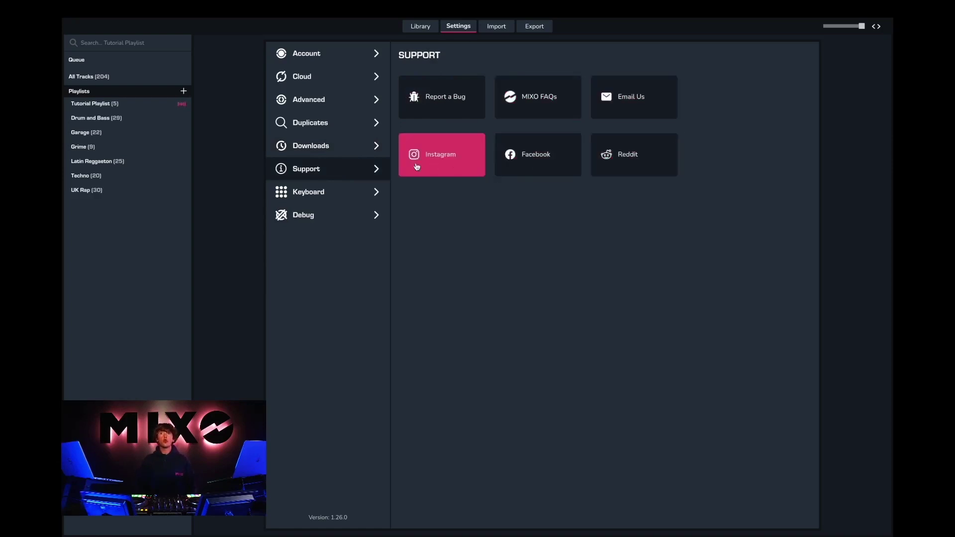
Step: Review the Keyboard shortcuts and Debug reset pages, then return to Tutorial Playlist's five tracks
click(346, 190)
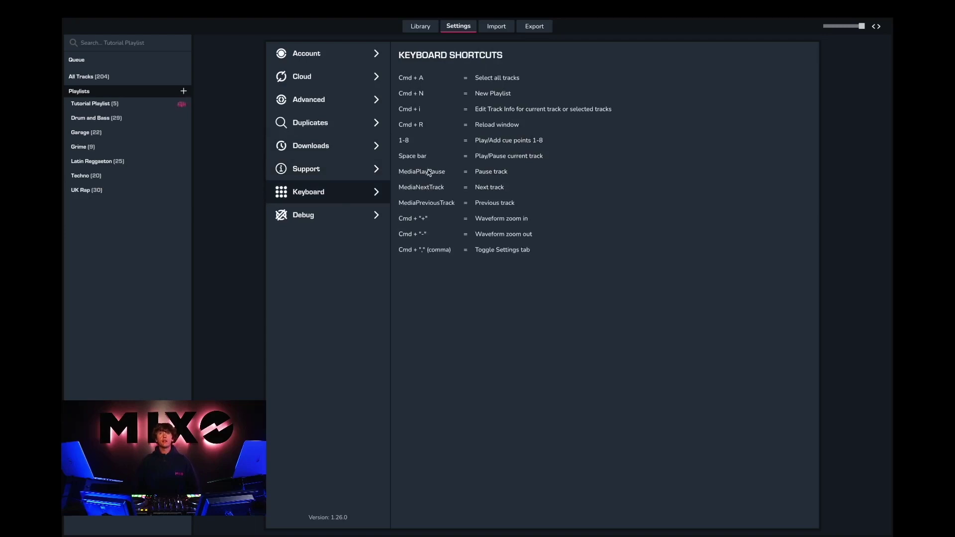
click(312, 218)
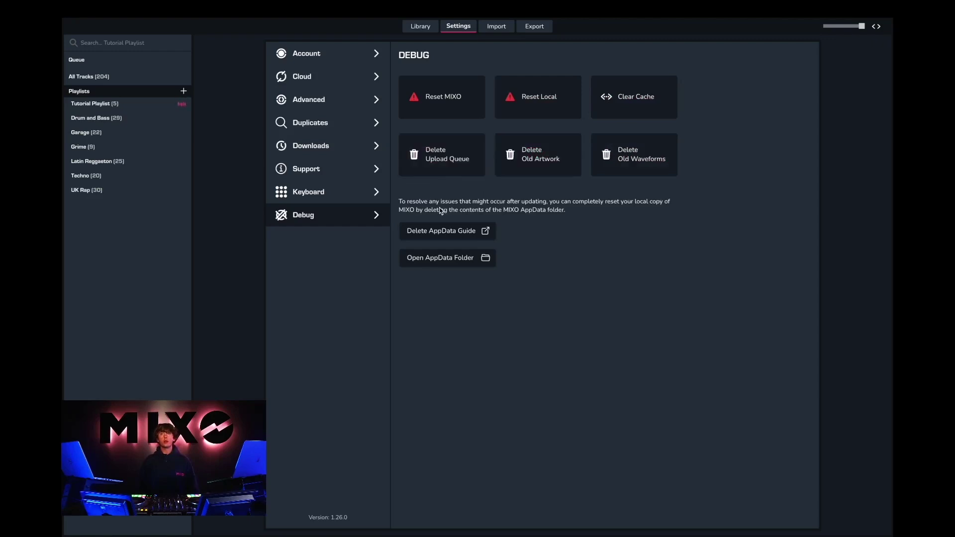
click(128, 105)
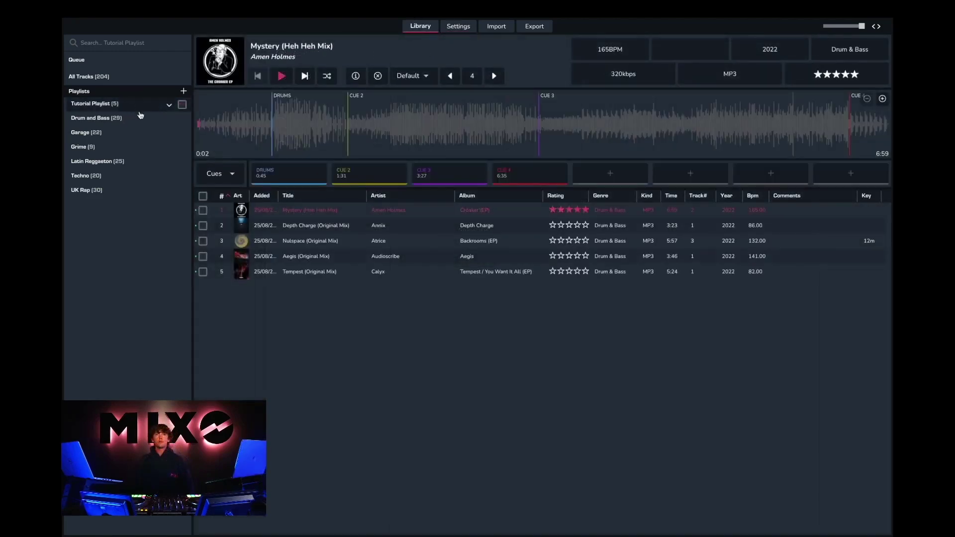